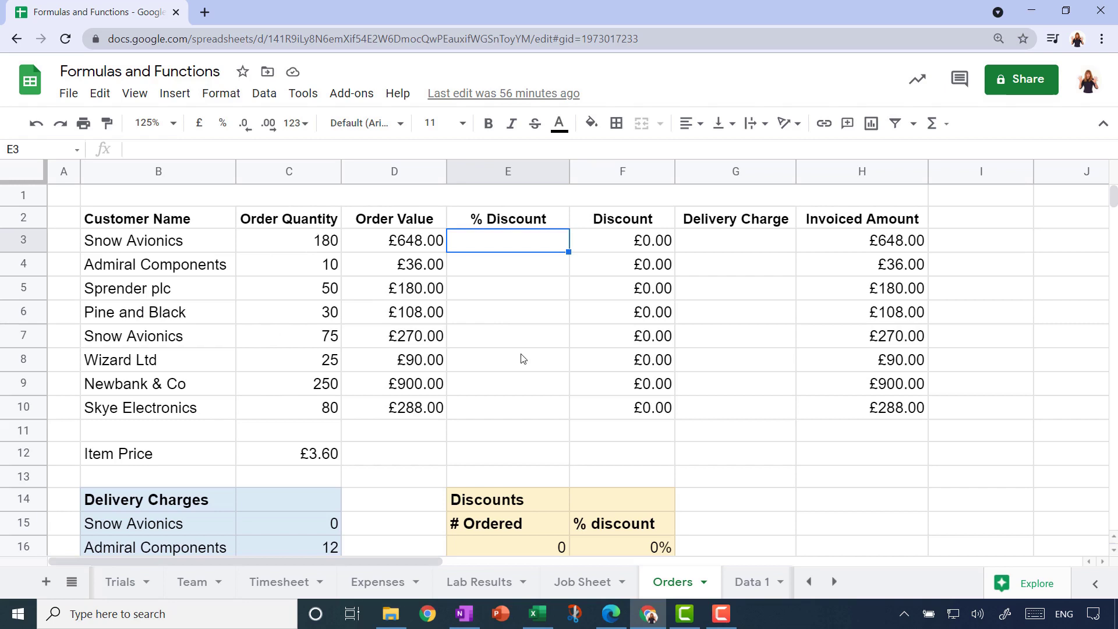
Step: Review the Orders sheet, checking the first order's quantity and its % Discount cell
scroll(523, 359, down, 3)
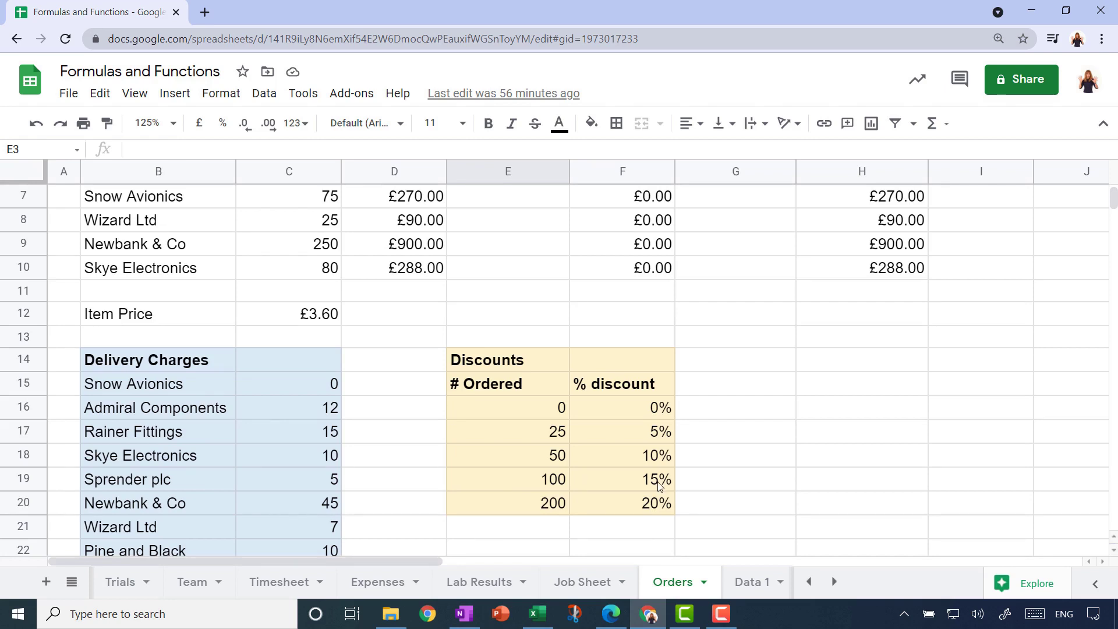
scroll(755, 471, up, 2)
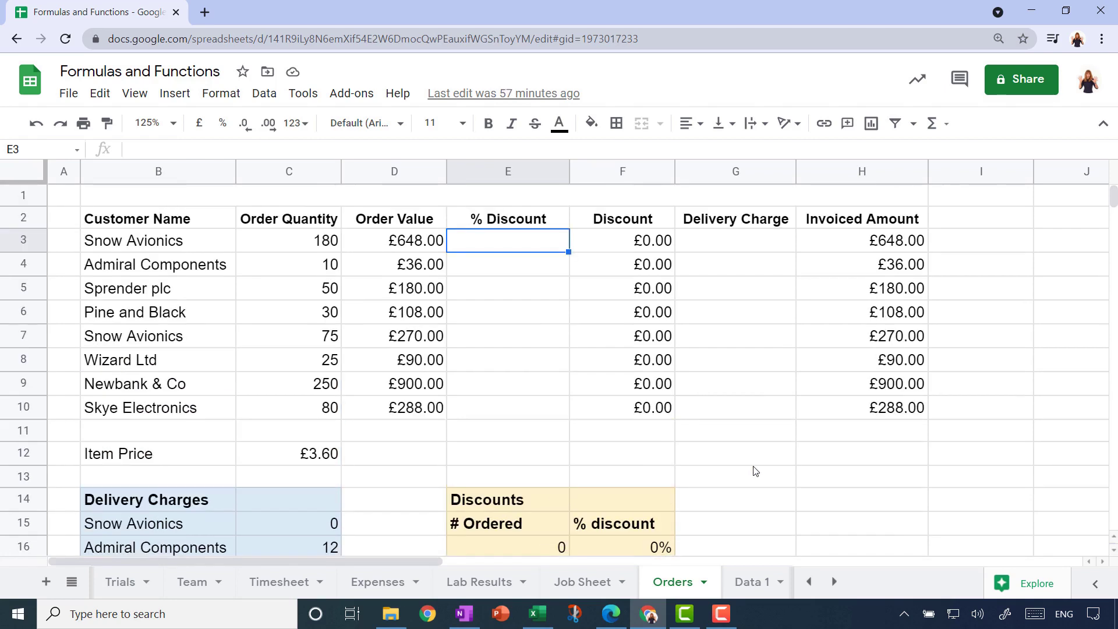
click(285, 250)
scroll(520, 437, down, 2)
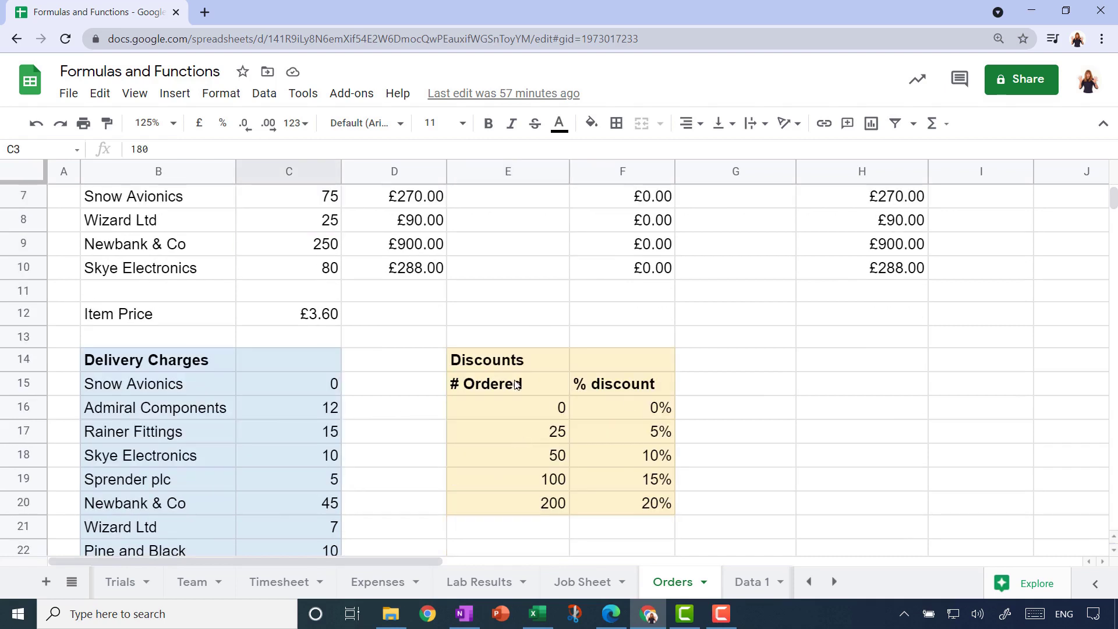
scroll(750, 435, up, 2)
click(505, 247)
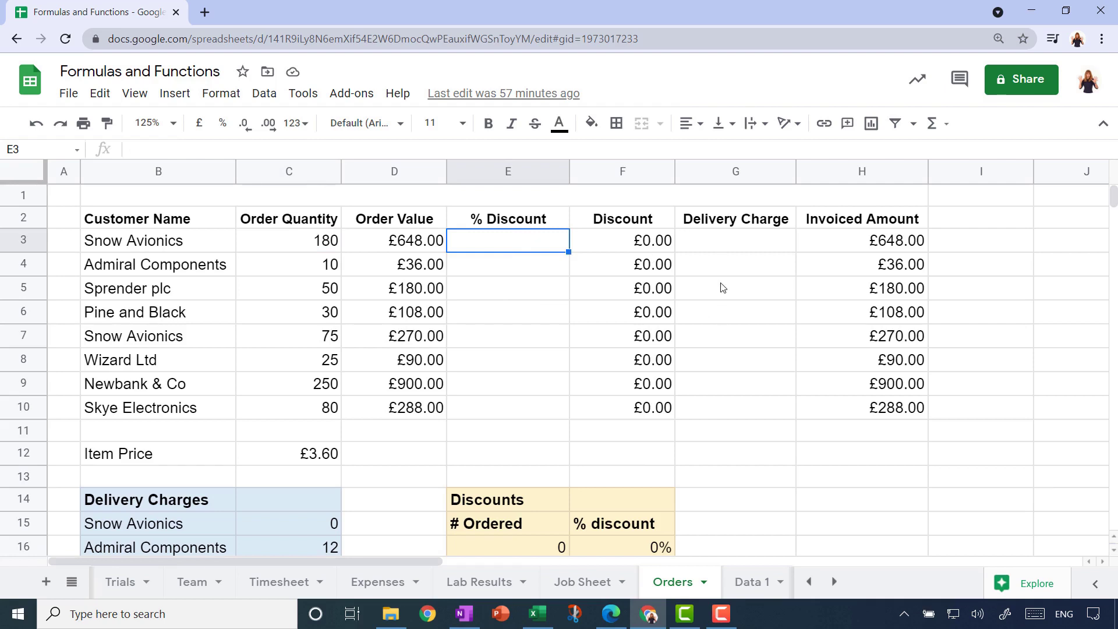
scroll(722, 288, down, 2)
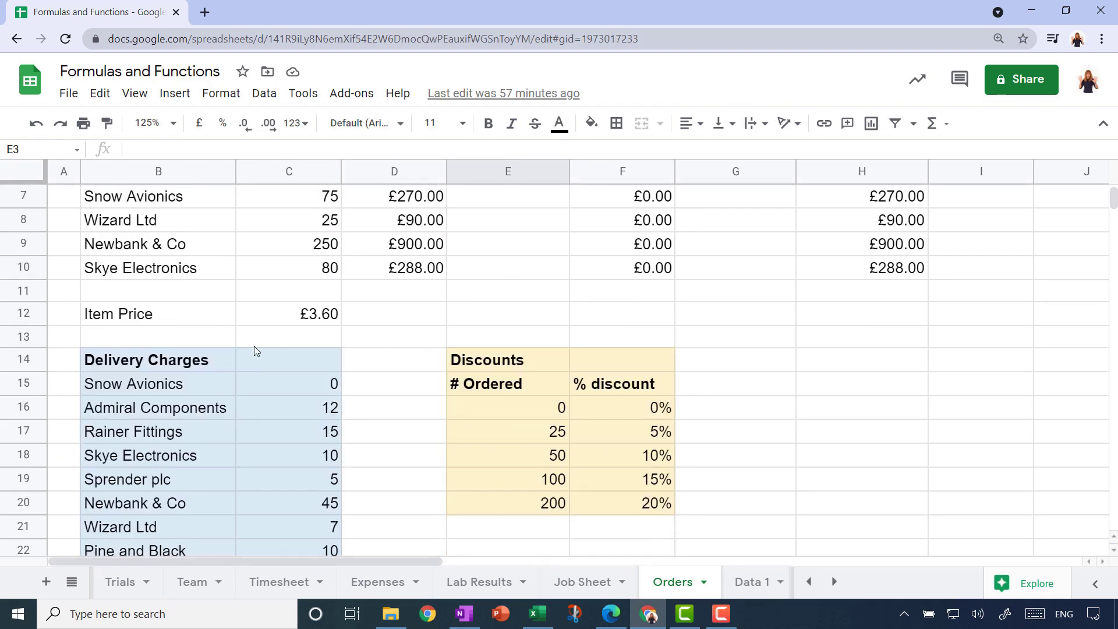
scroll(252, 337, down, 1)
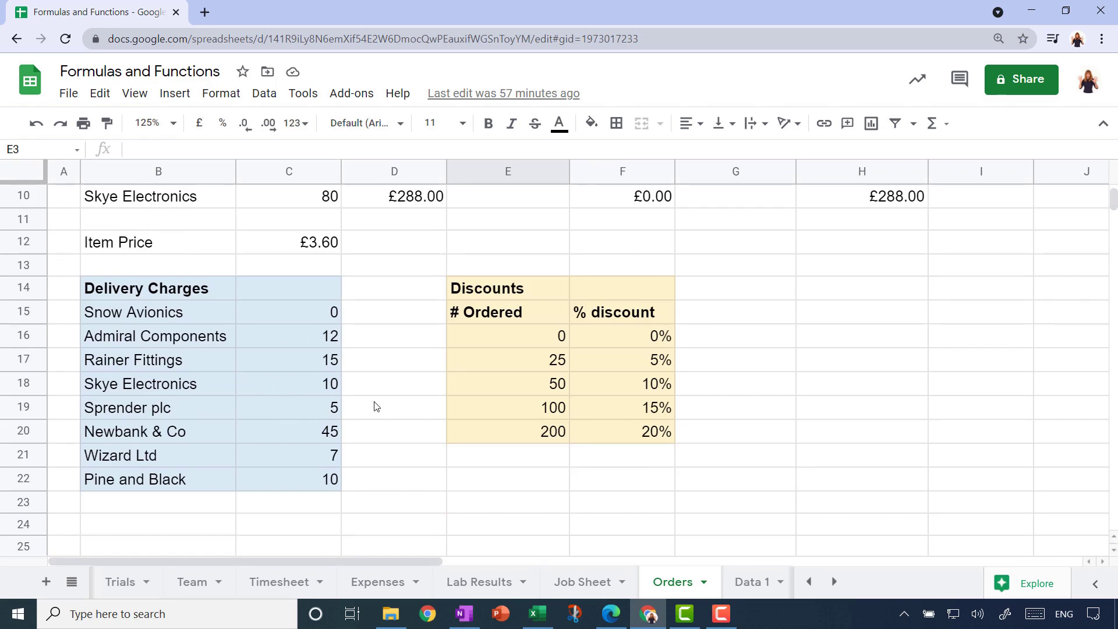
scroll(375, 406, up, 3)
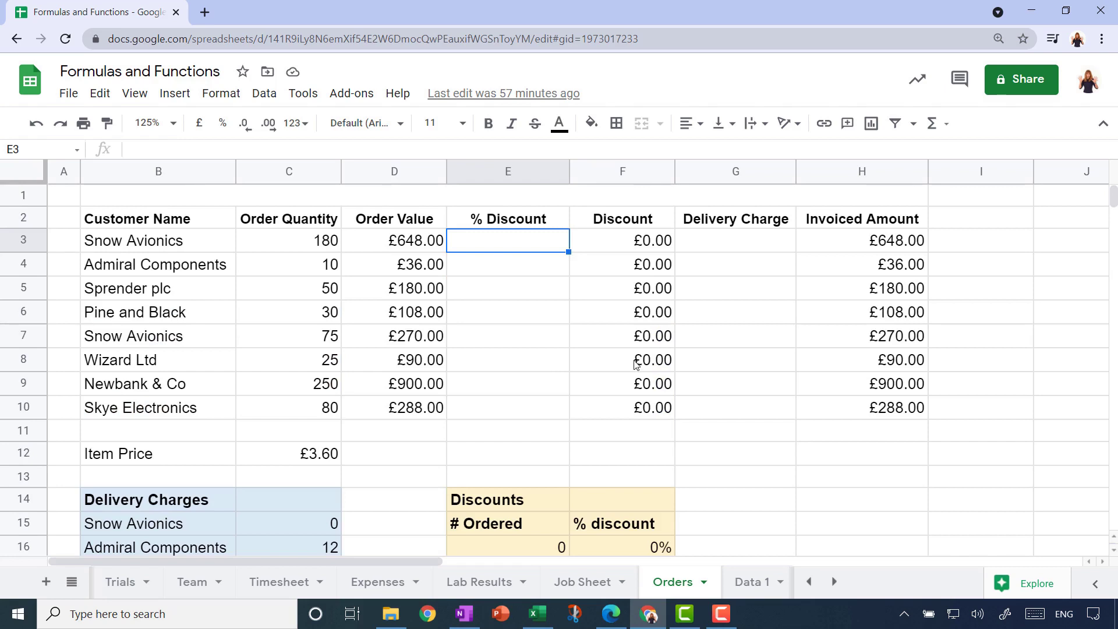
scroll(751, 379, down, 2)
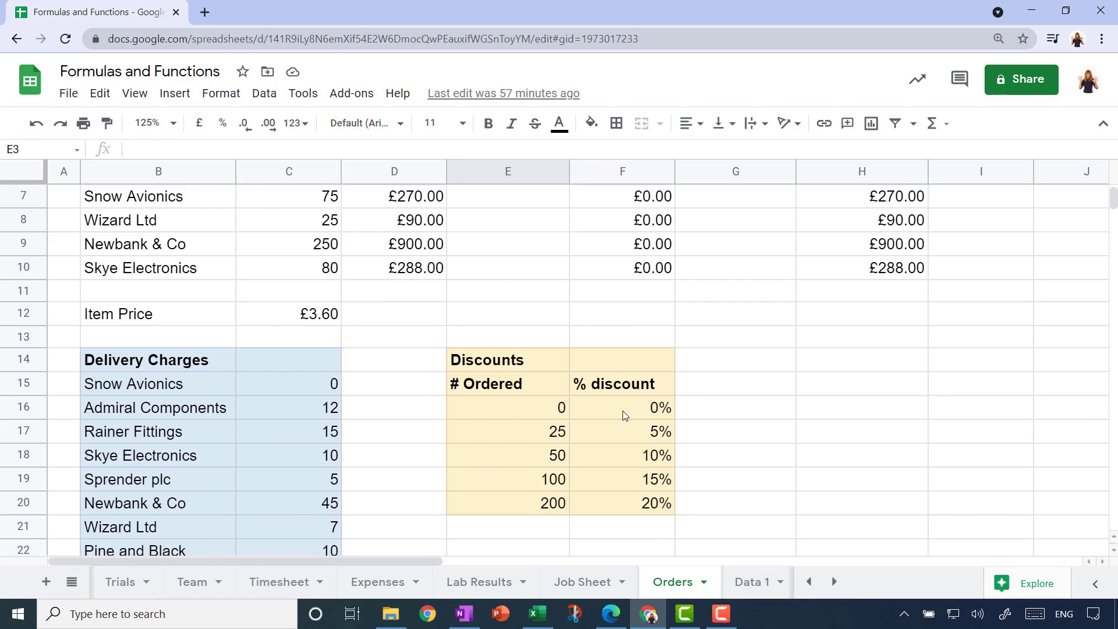
Step: Name the Discounts table E16:F20 'discounts' and confirm it appears in the named ranges list
drag(480, 407, 619, 503)
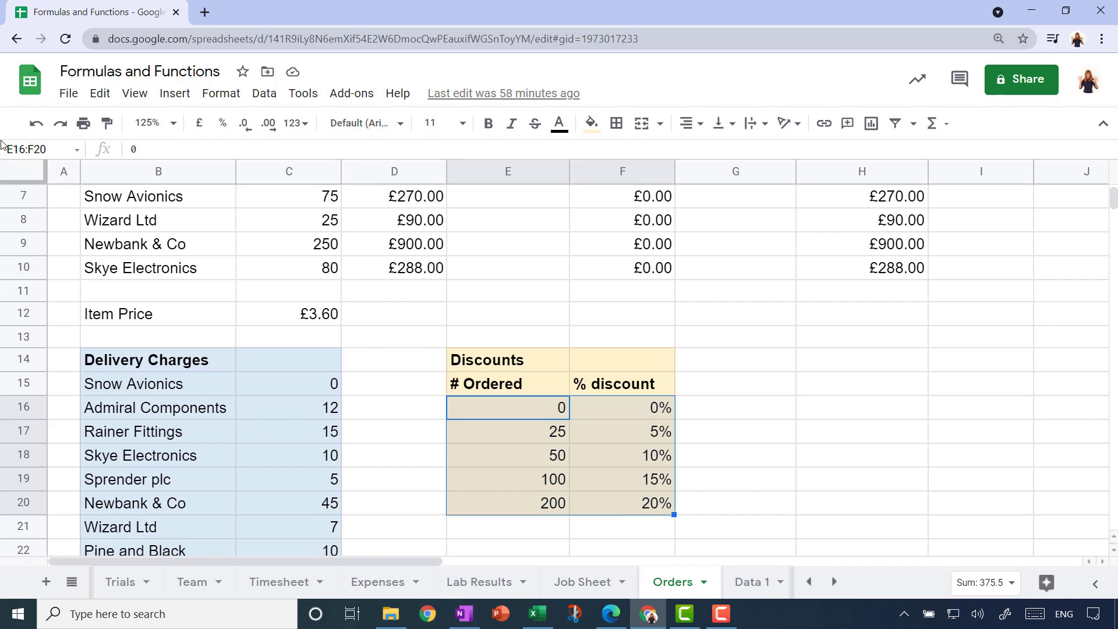
click(58, 150)
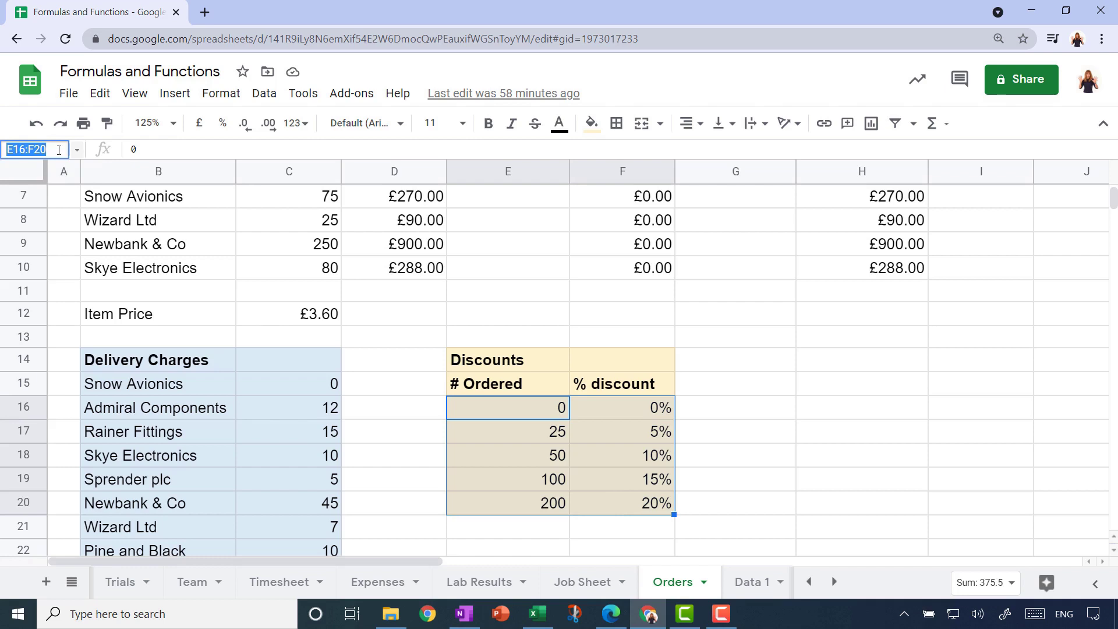
text(discounts)
key(Return)
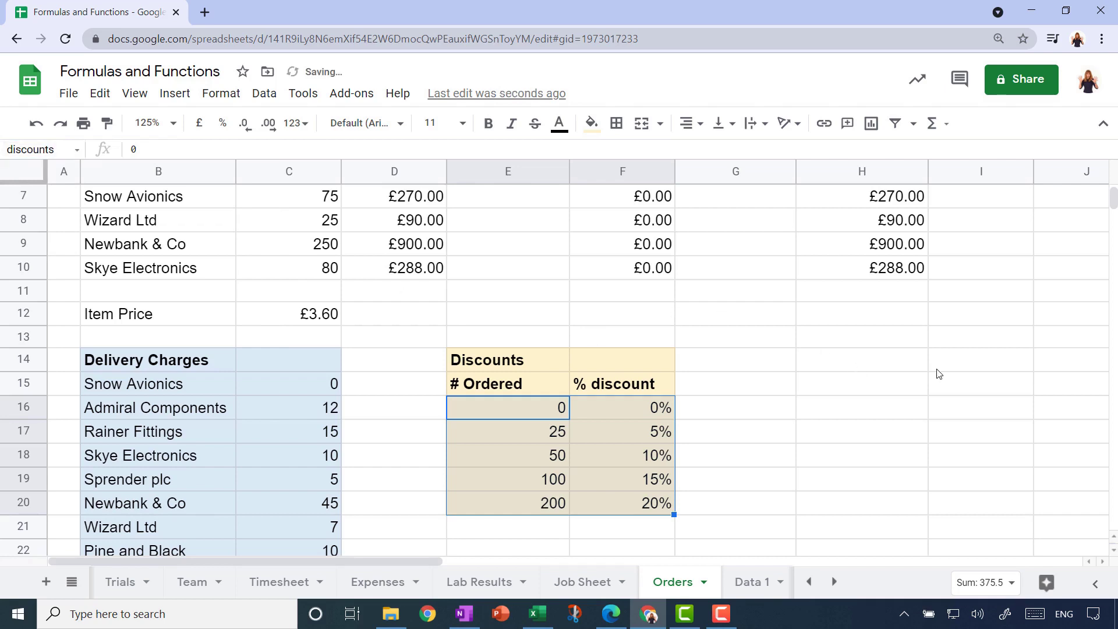
click(938, 371)
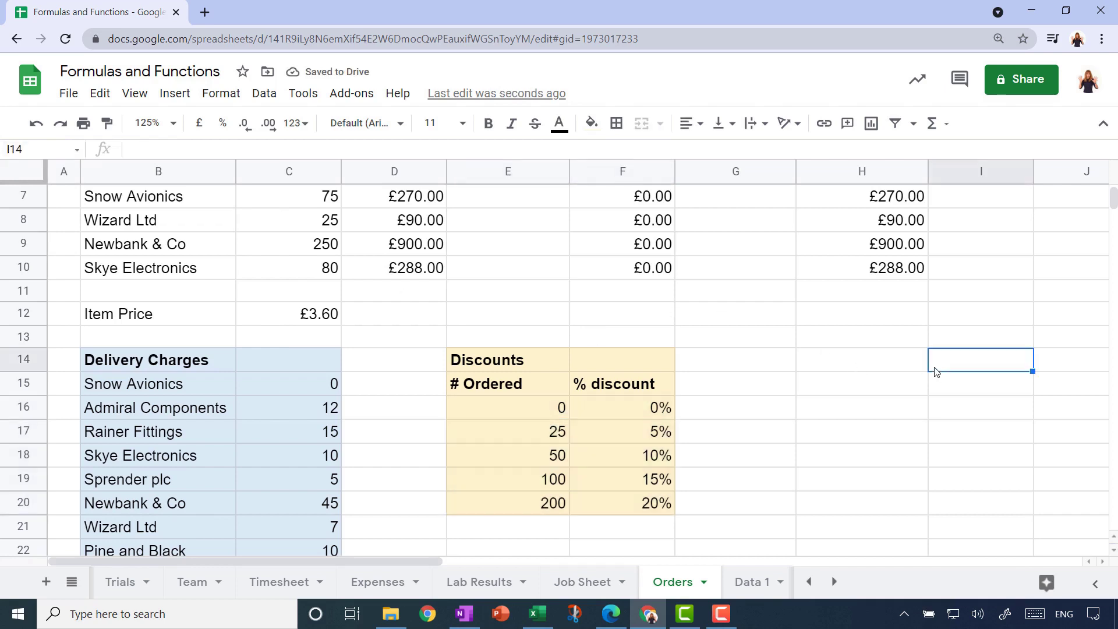
click(77, 151)
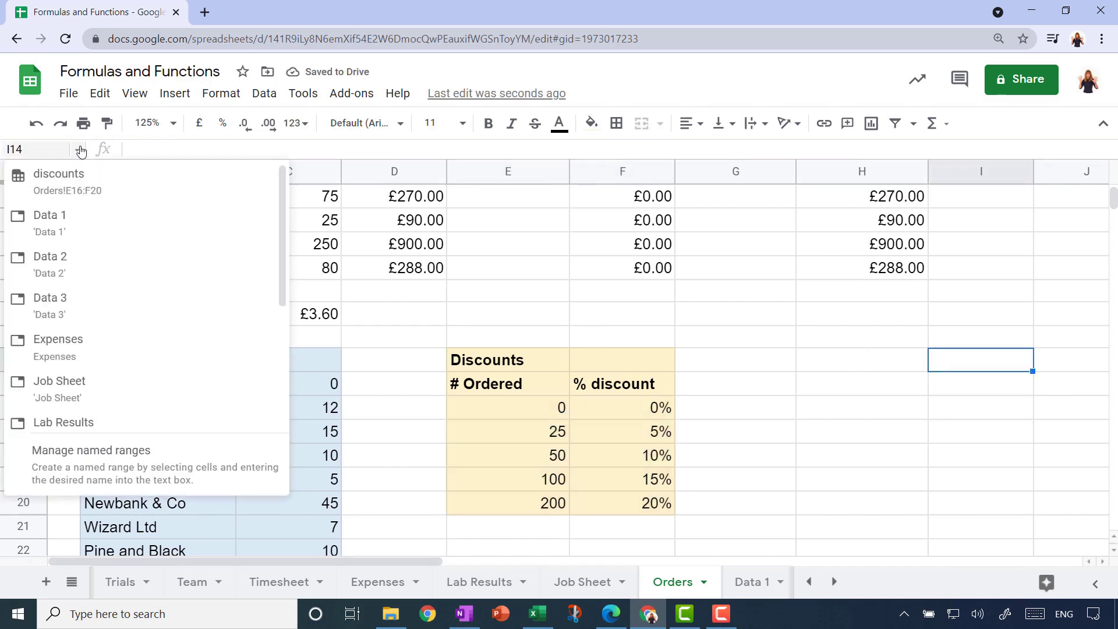
click(80, 184)
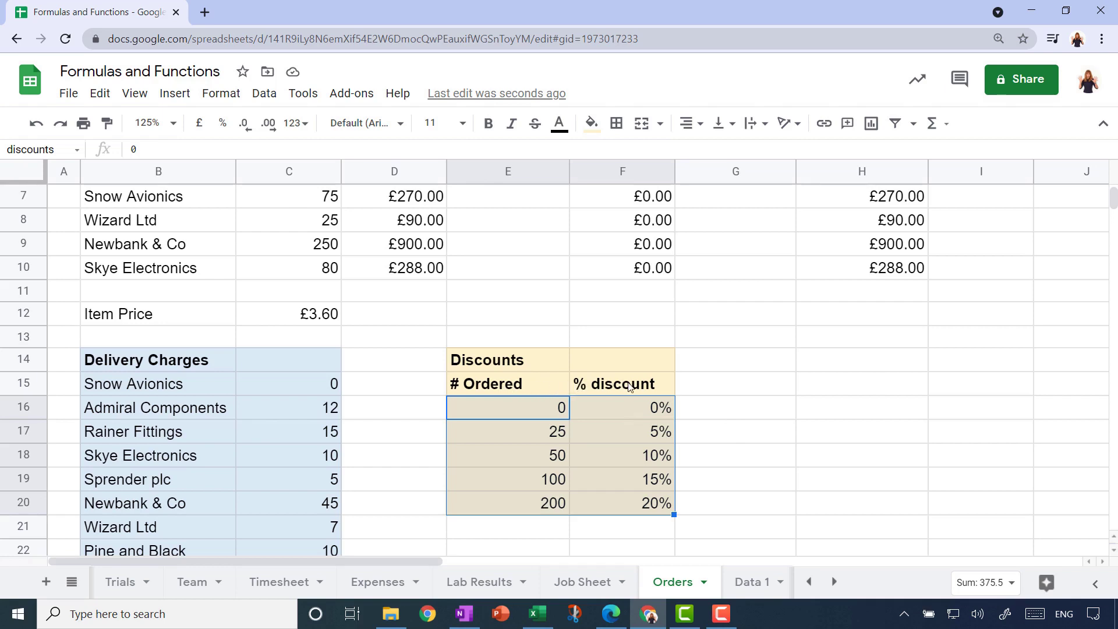
Step: Name the Delivery Charges table B15:C22 'delivery'
click(741, 387)
scroll(147, 348, down, 1)
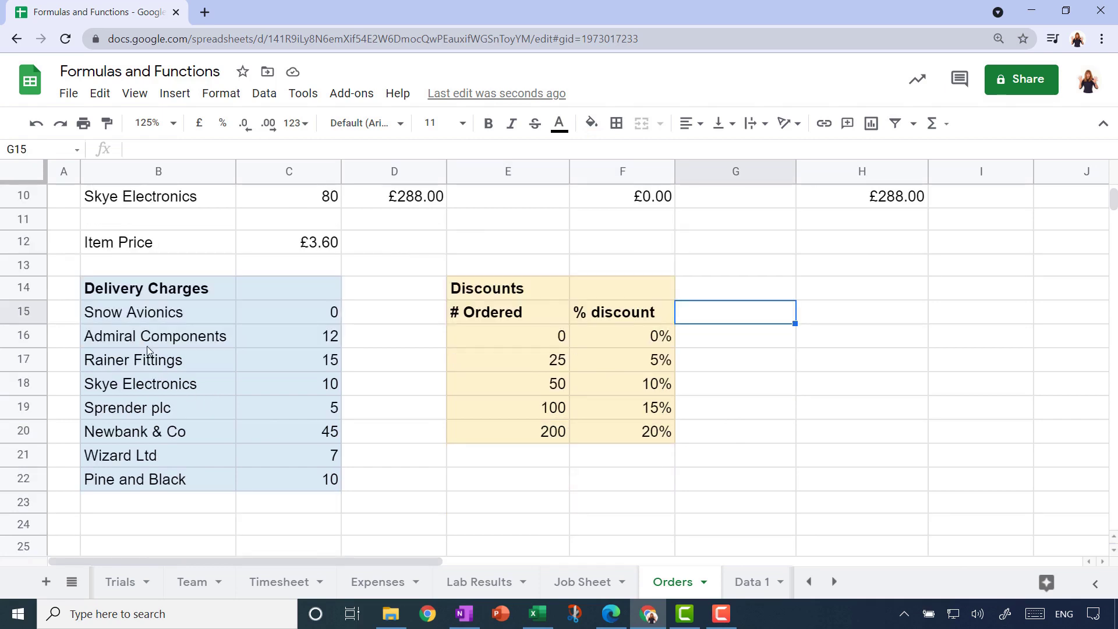
drag(133, 313, 310, 482)
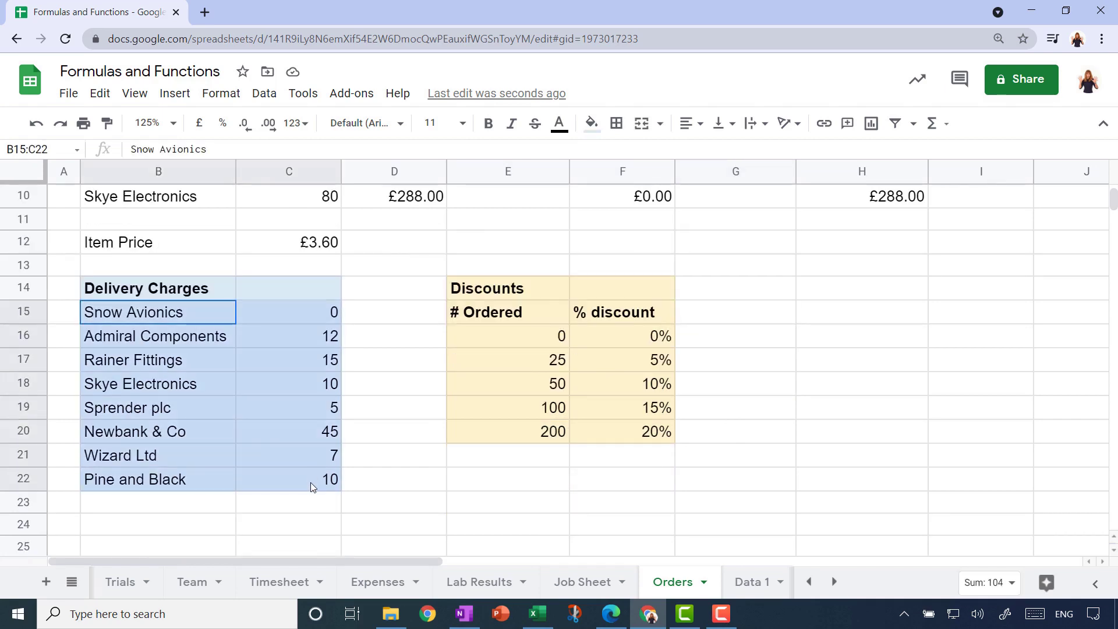
click(49, 149)
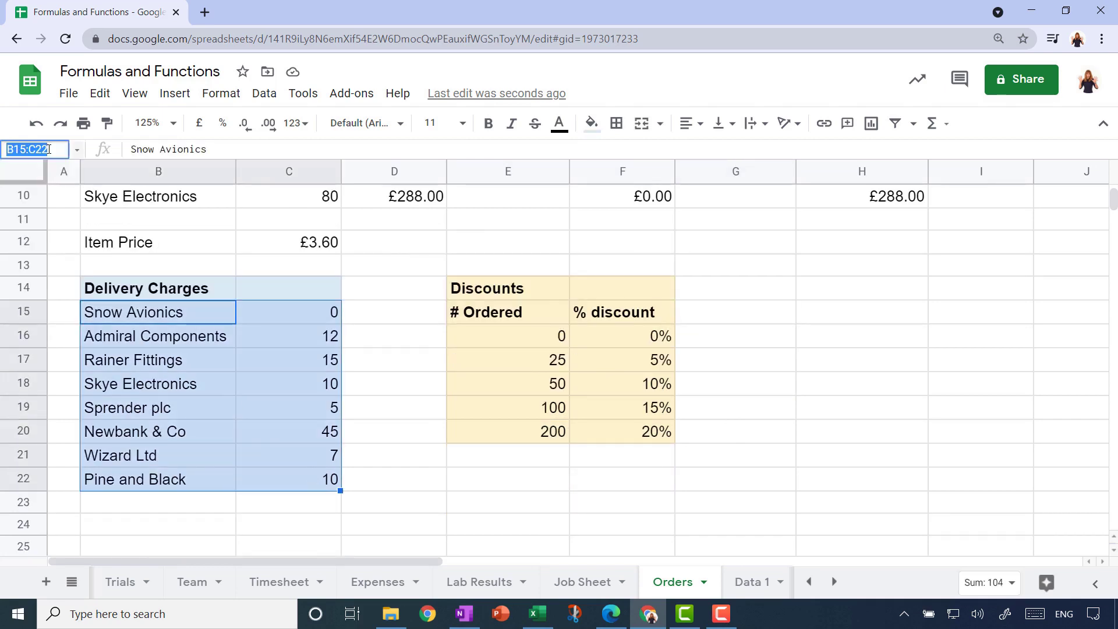
text(delivery)
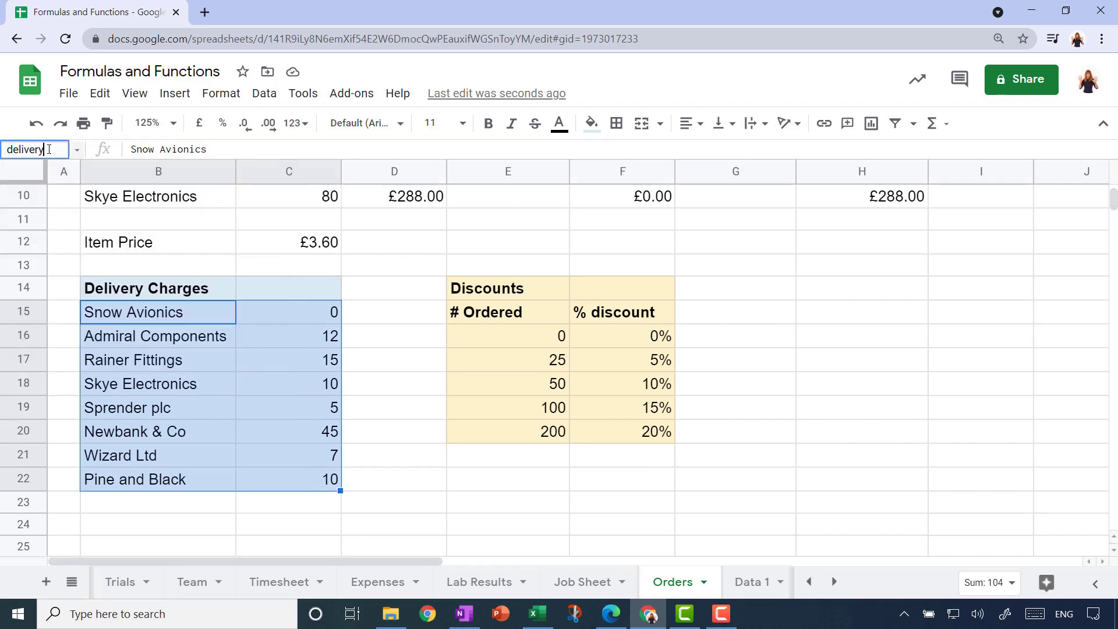
key(Return)
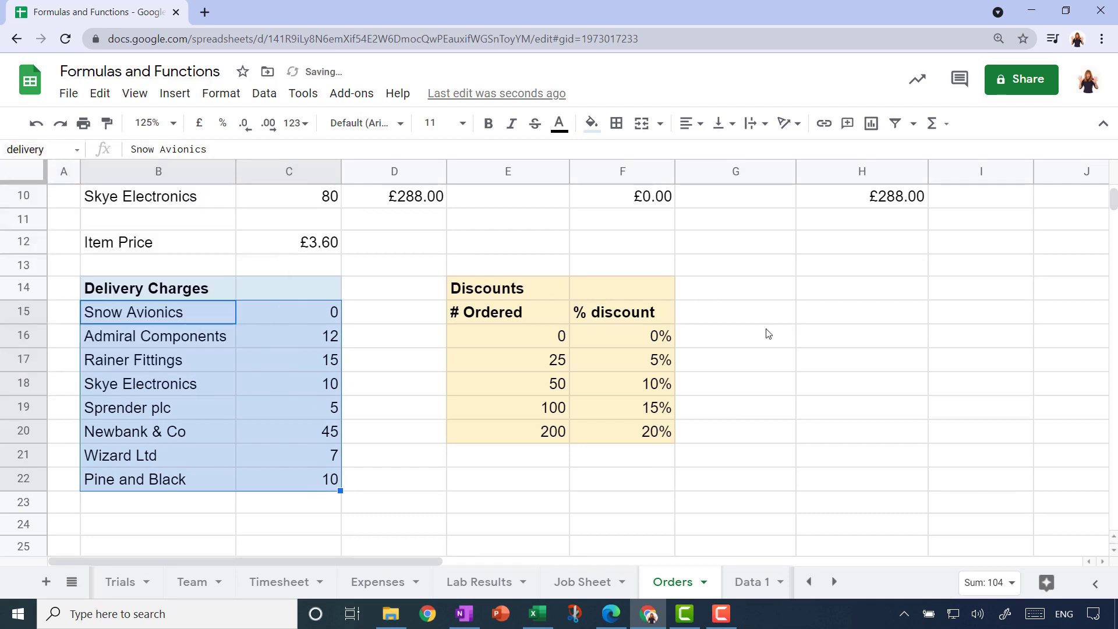
click(786, 341)
scroll(793, 349, up, 3)
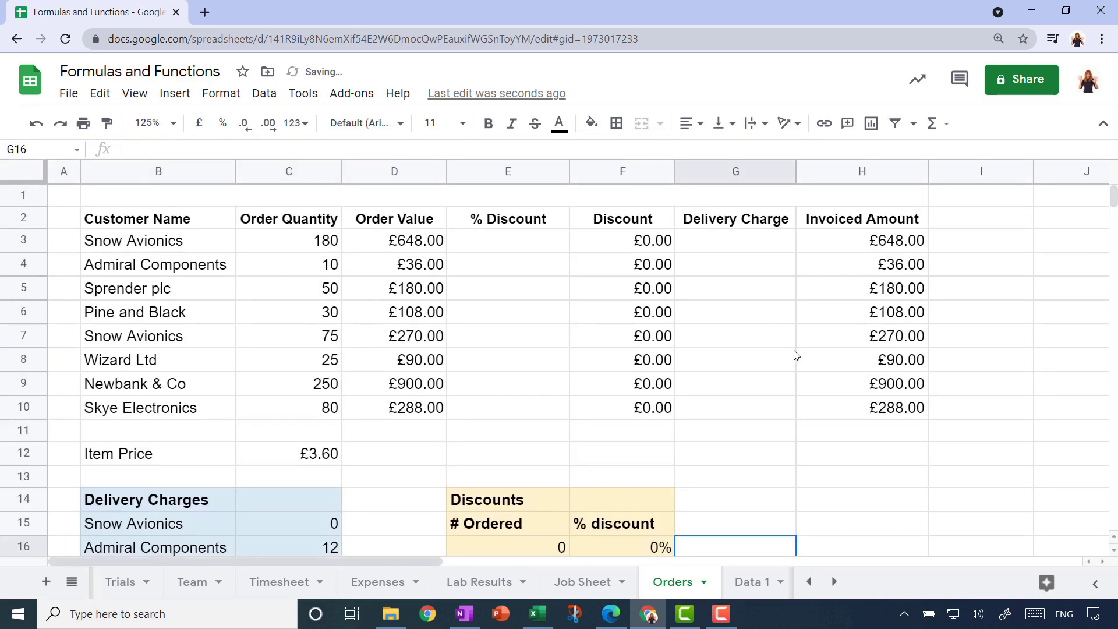
click(524, 245)
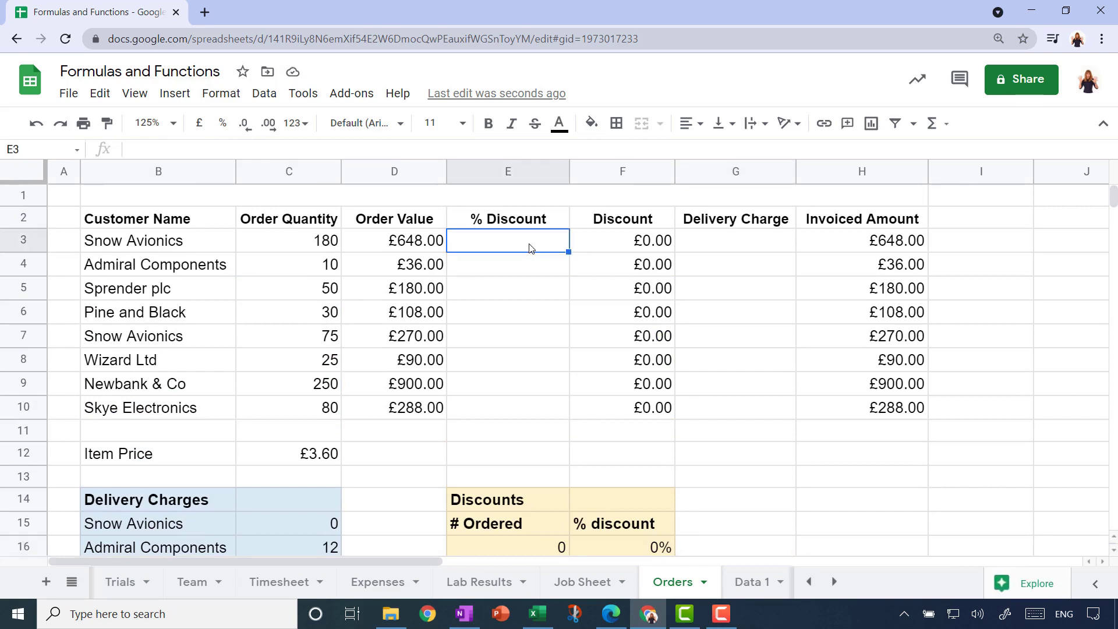
click(945, 125)
scroll(1097, 252, up, 3)
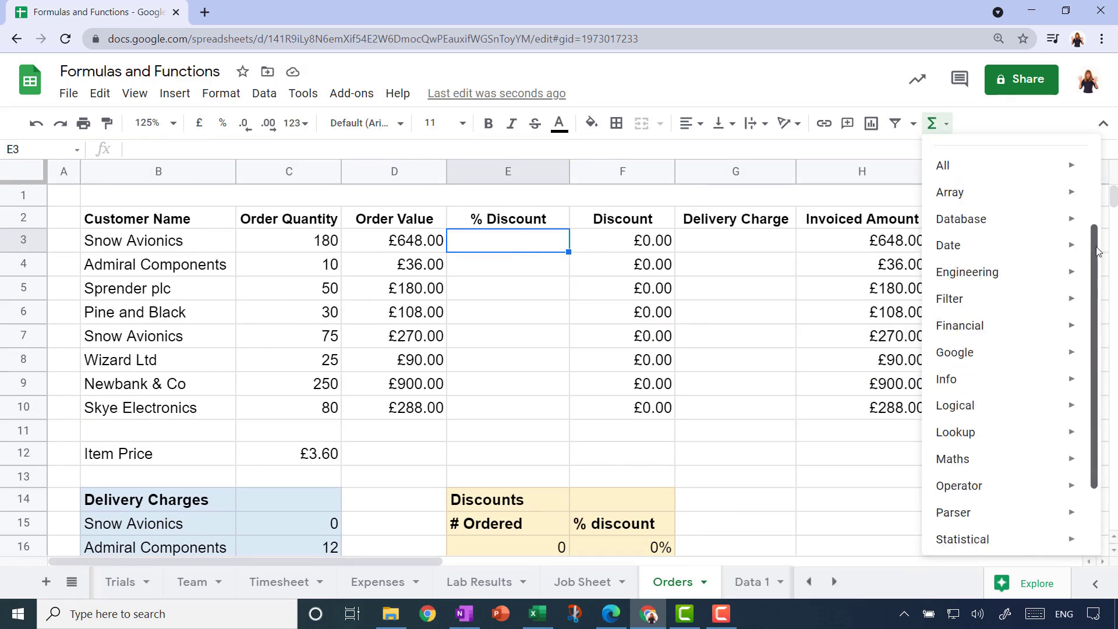
scroll(1097, 251, up, 3)
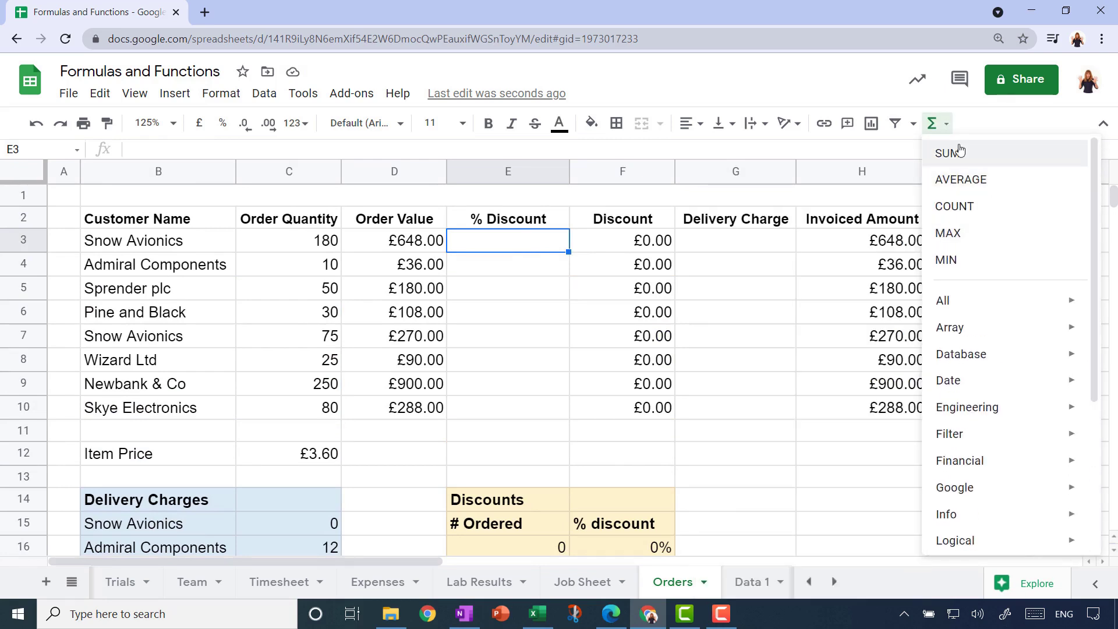
scroll(1097, 257, down, 1)
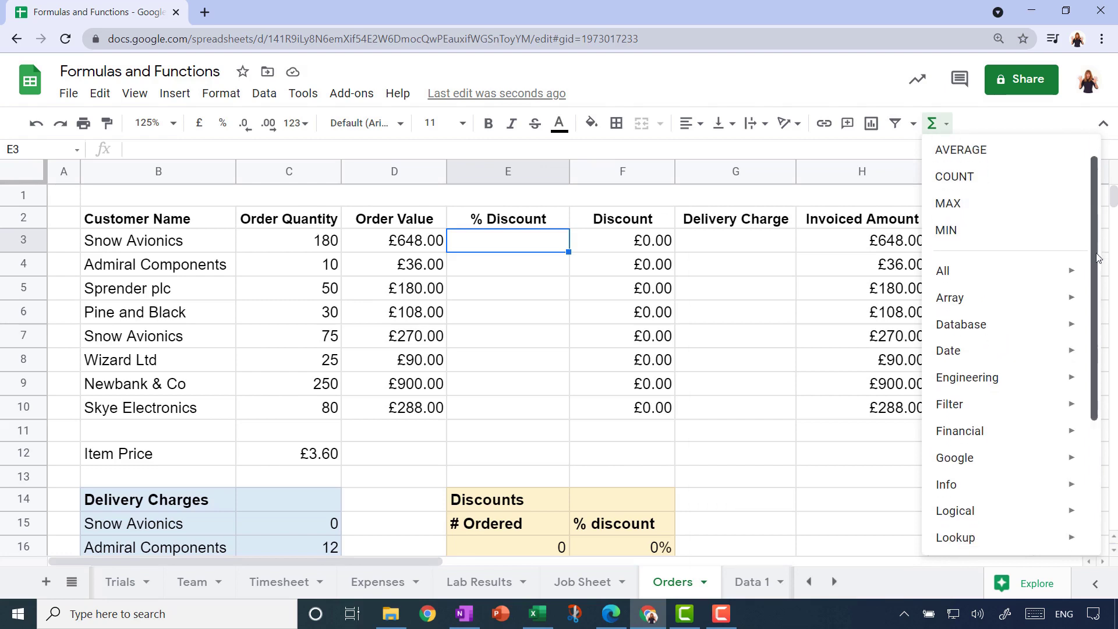
drag(1097, 256, 1106, 396)
mouse_move(967, 344)
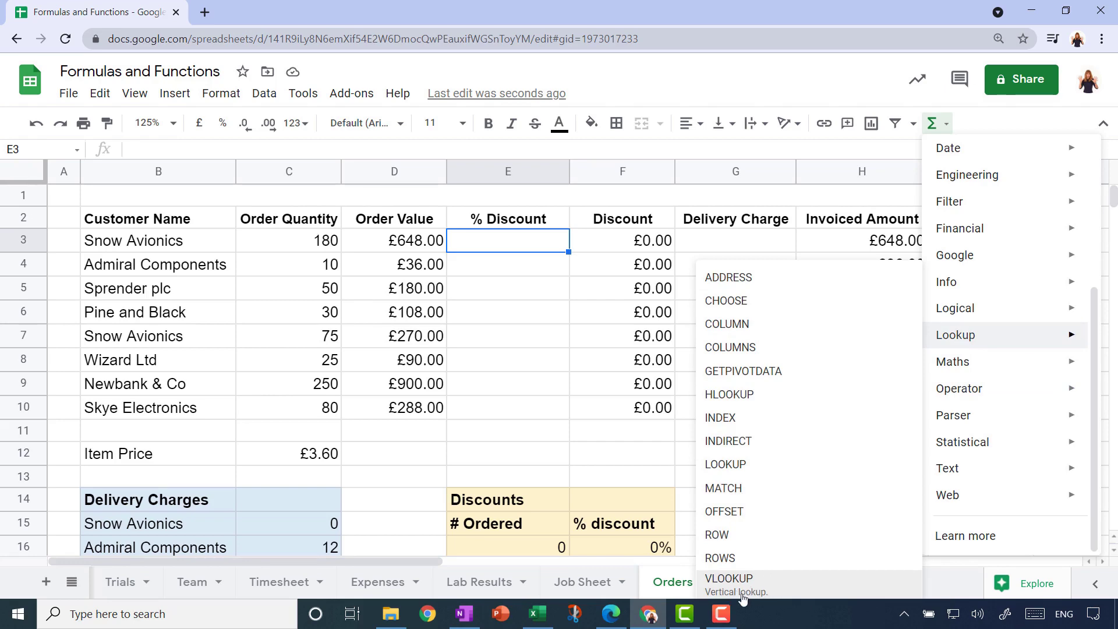
scroll(519, 502, down, 3)
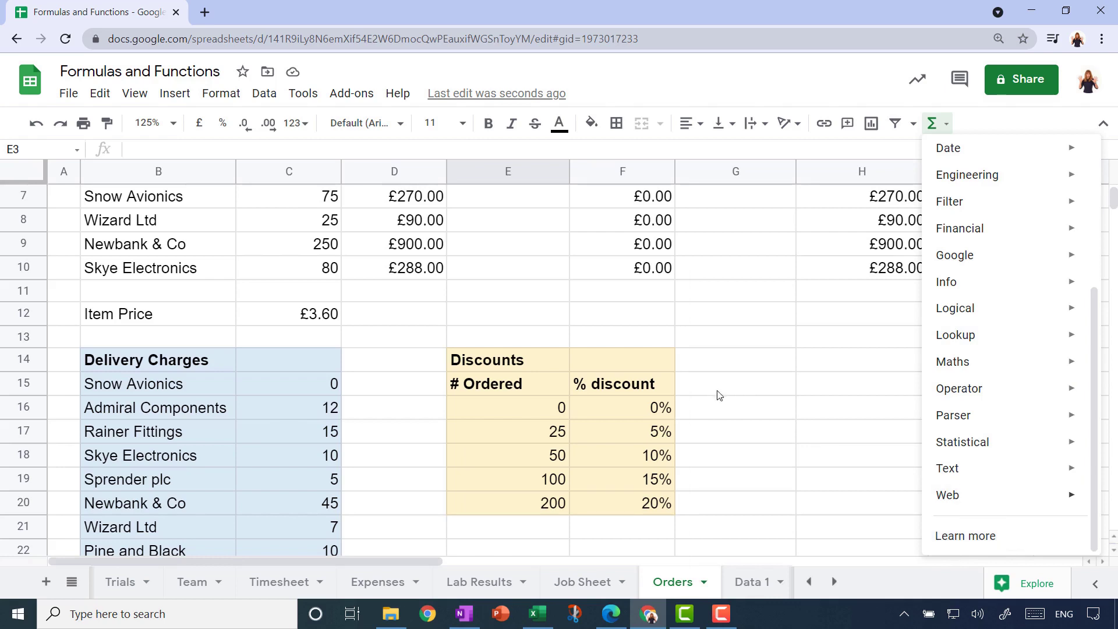
scroll(556, 274, up, 2)
click(531, 252)
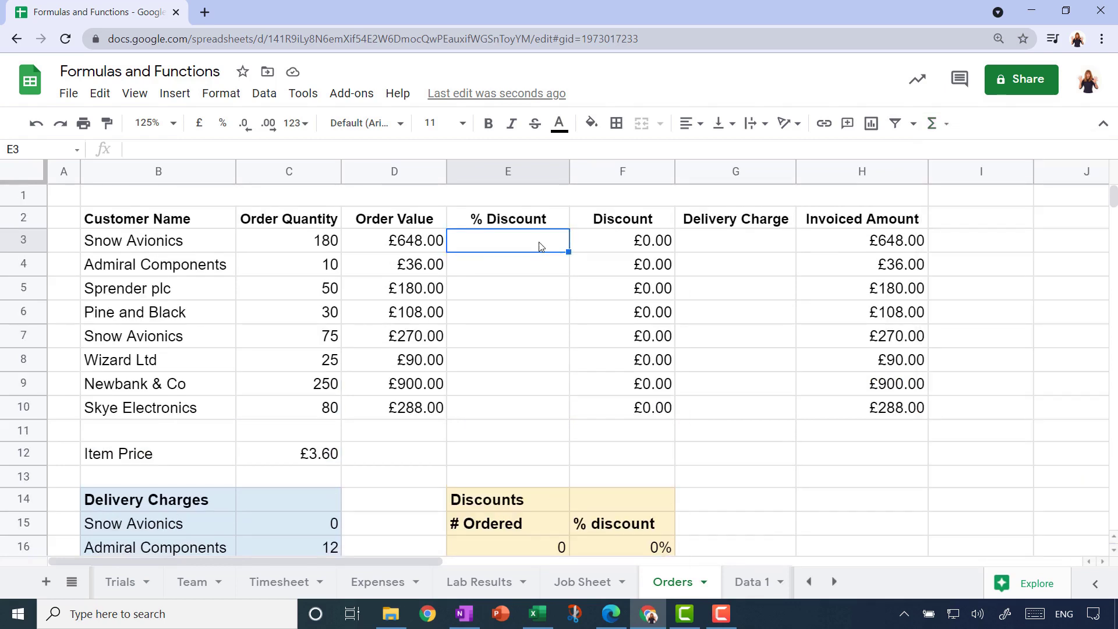
Step: Enter =VLOOKUP(C3,discounts,2) in E3, giving Snow Avionics a 15% discount
text(=vl)
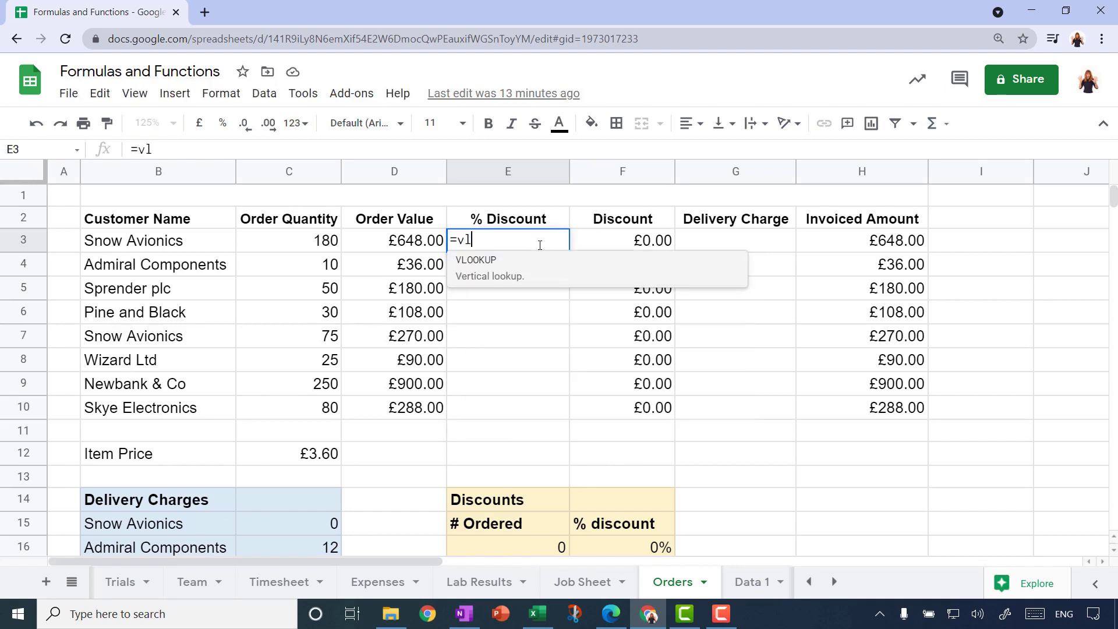
text(ookup()
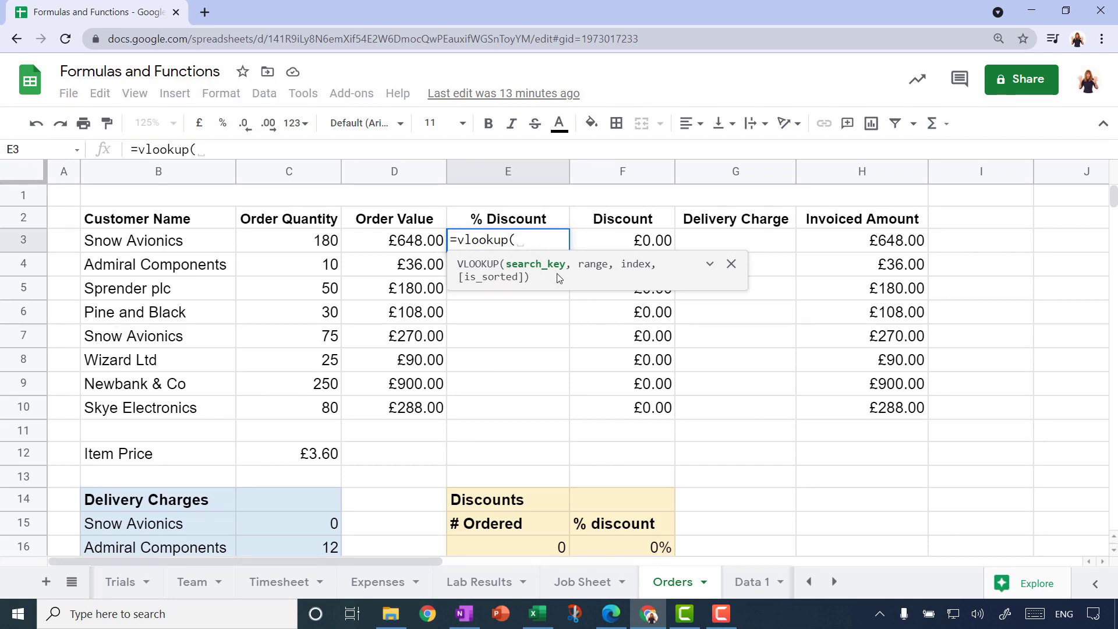
click(269, 242)
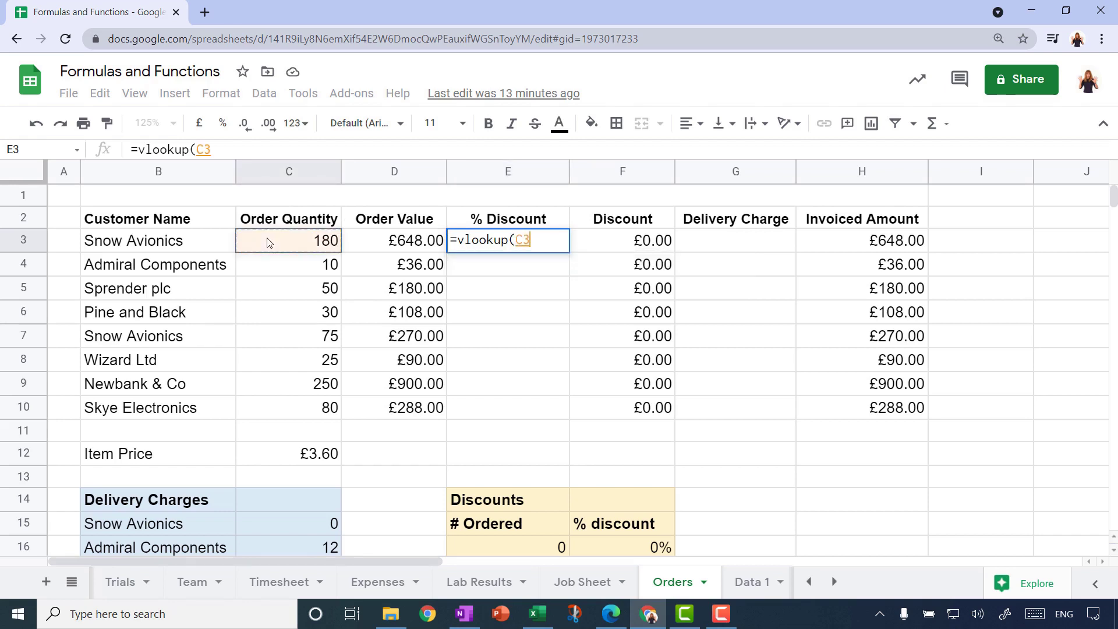
text(,)
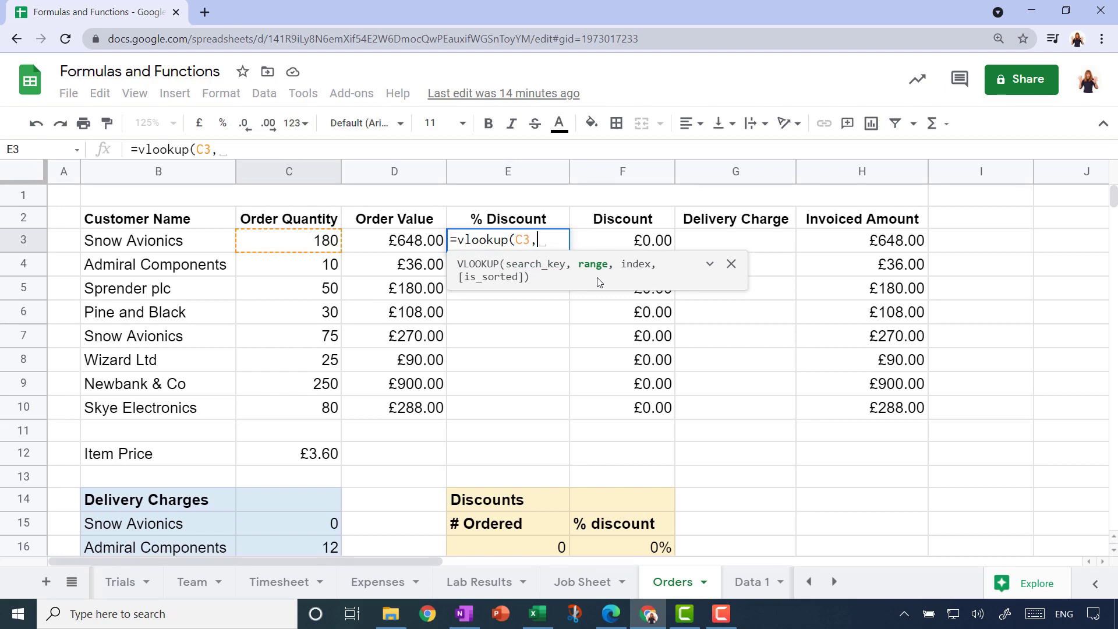
text(dis)
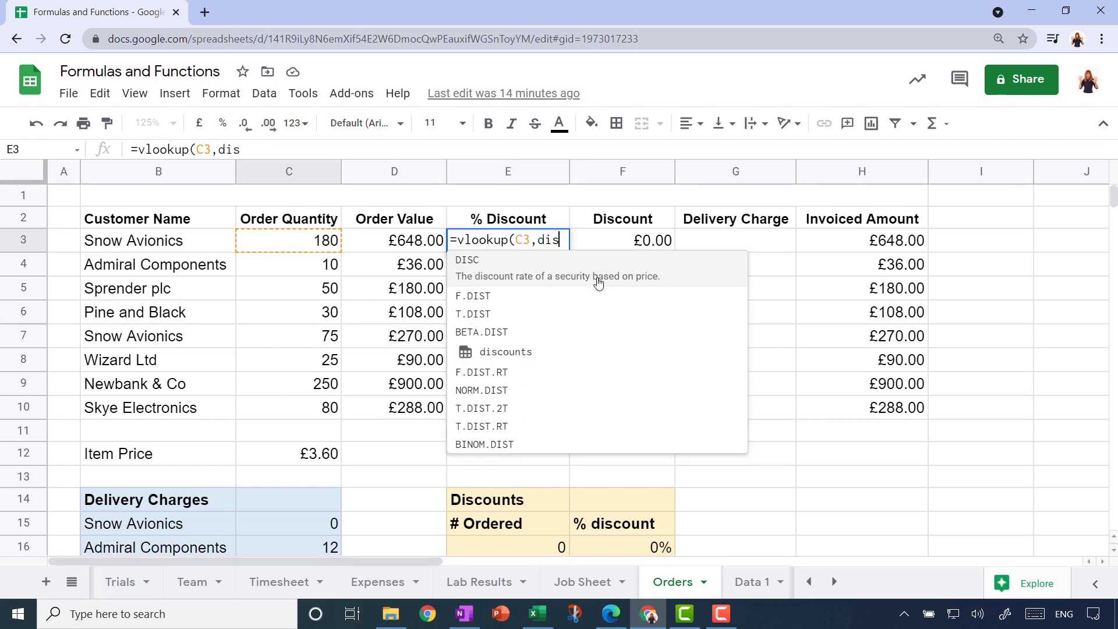
text(co)
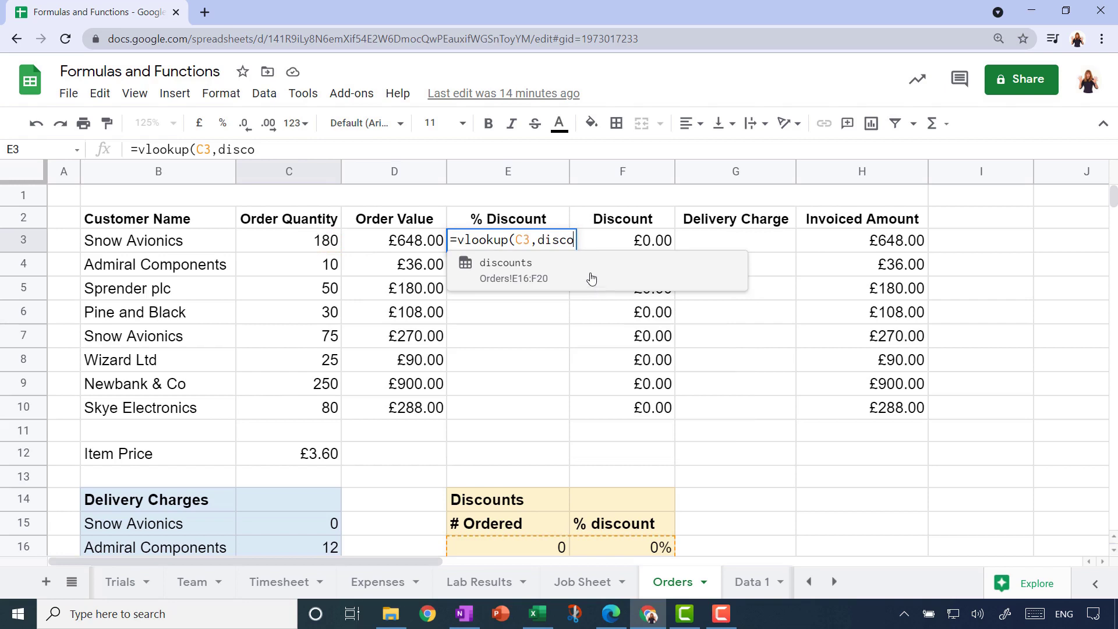
click(507, 271)
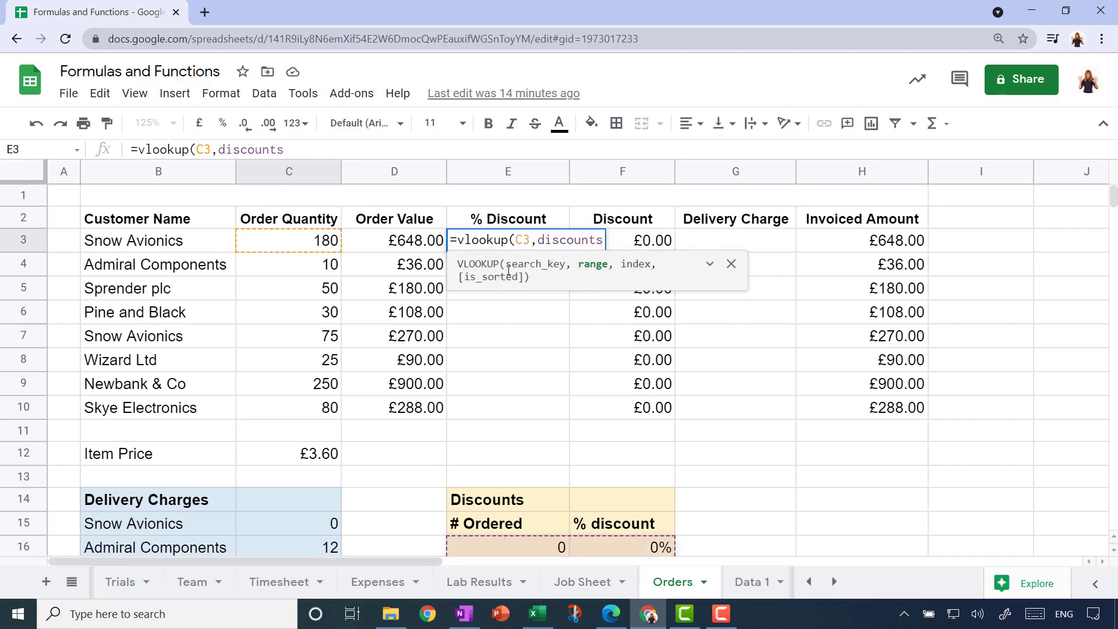
text(,)
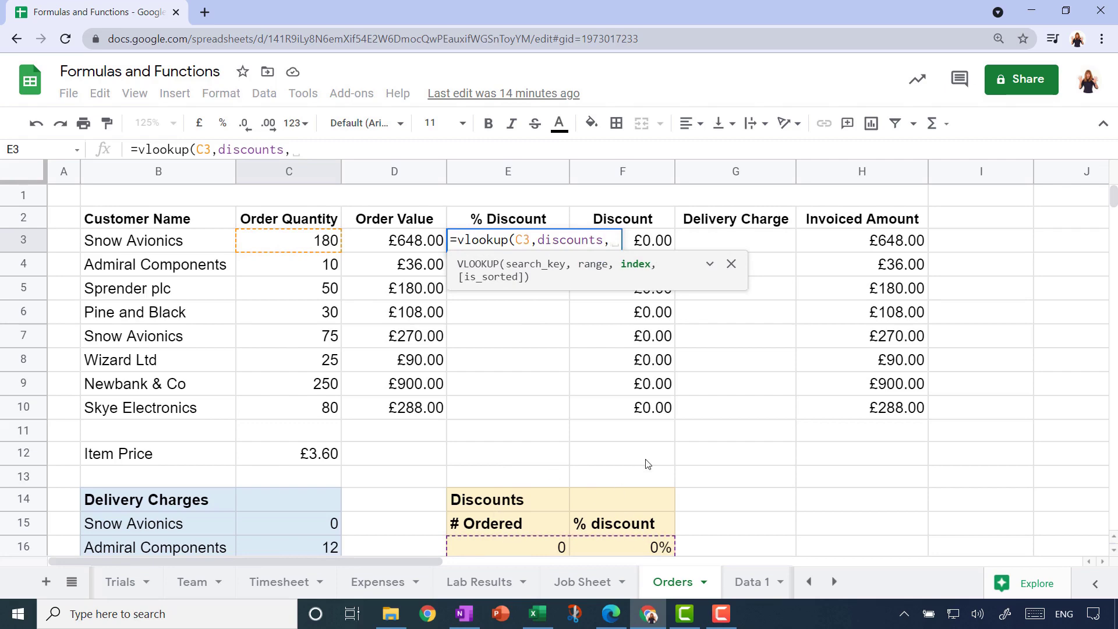
scroll(648, 464, down, 3)
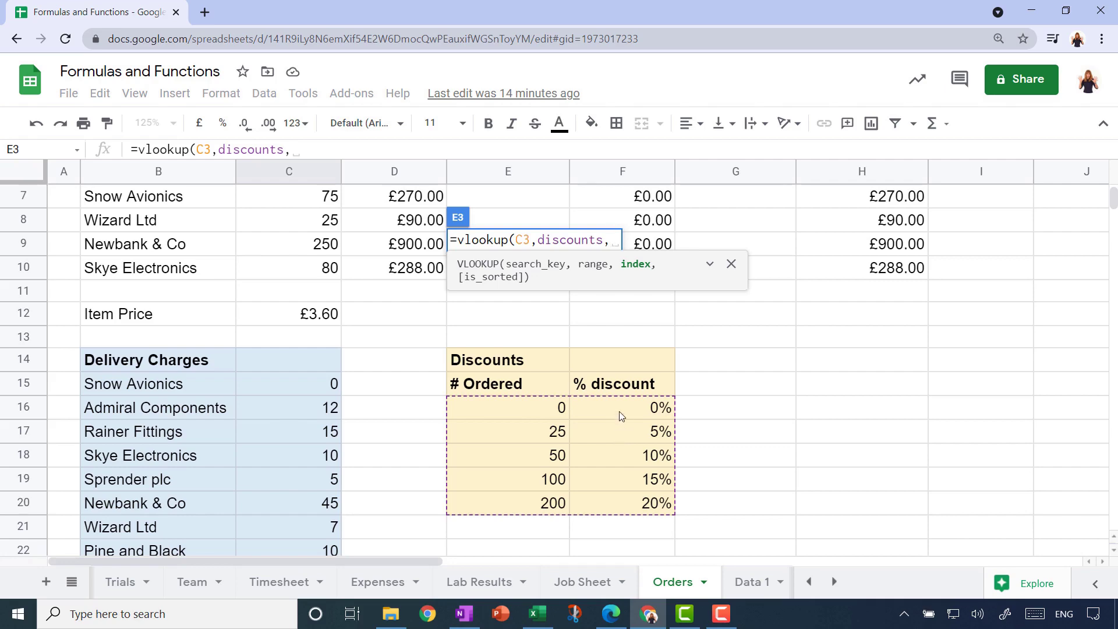
scroll(621, 415, up, 2)
text(2)
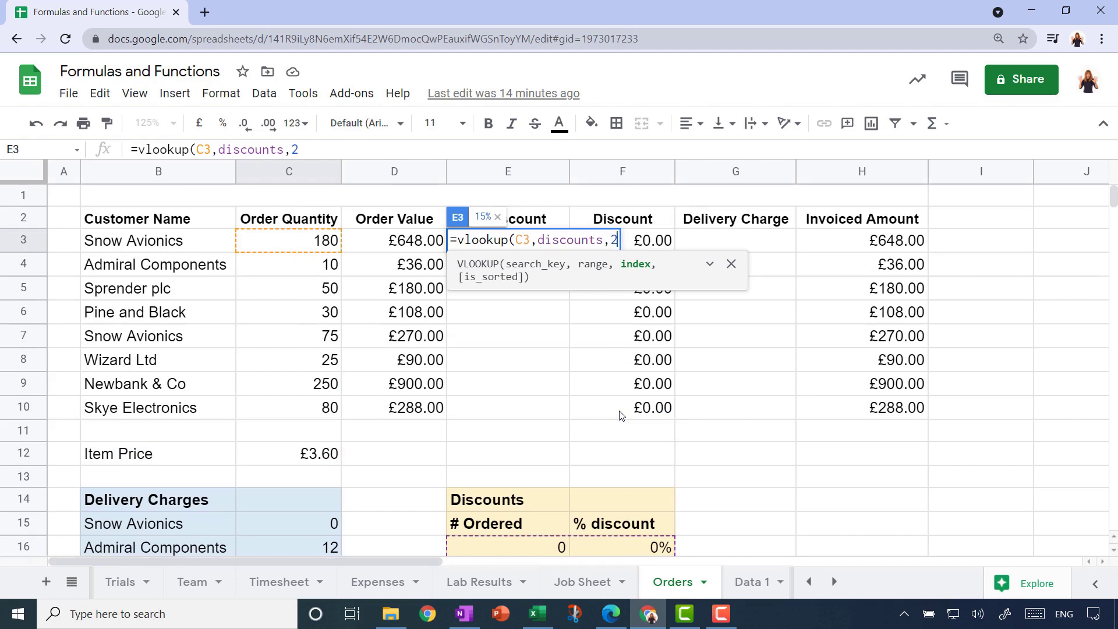
text())
key(Return)
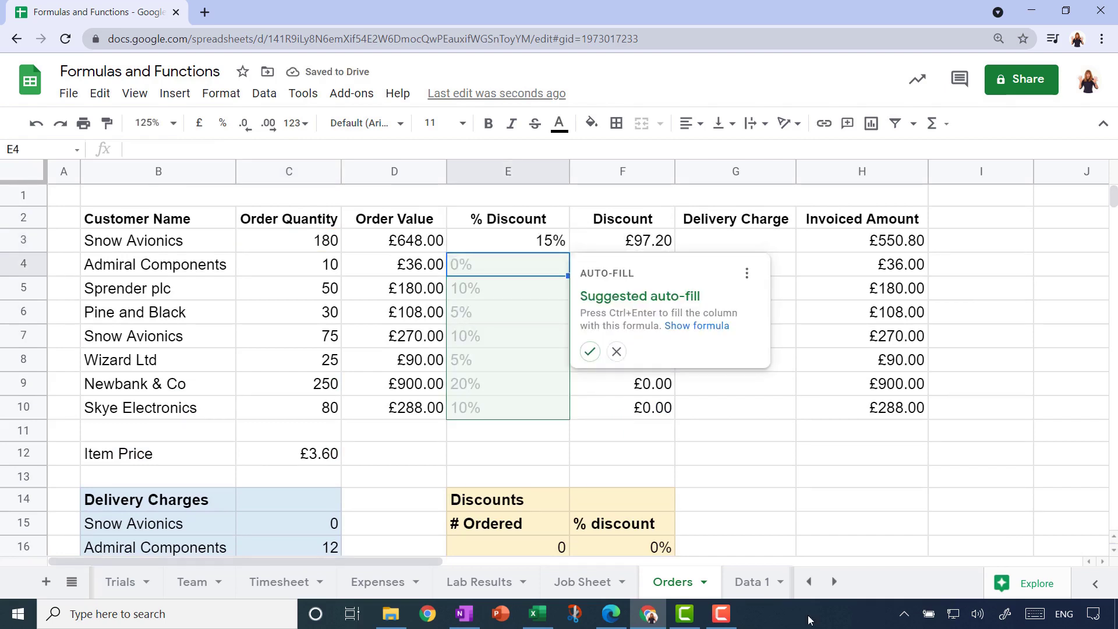
Step: Accept the suggested auto-fill to copy the discount lookup down the % Discount column
click(587, 354)
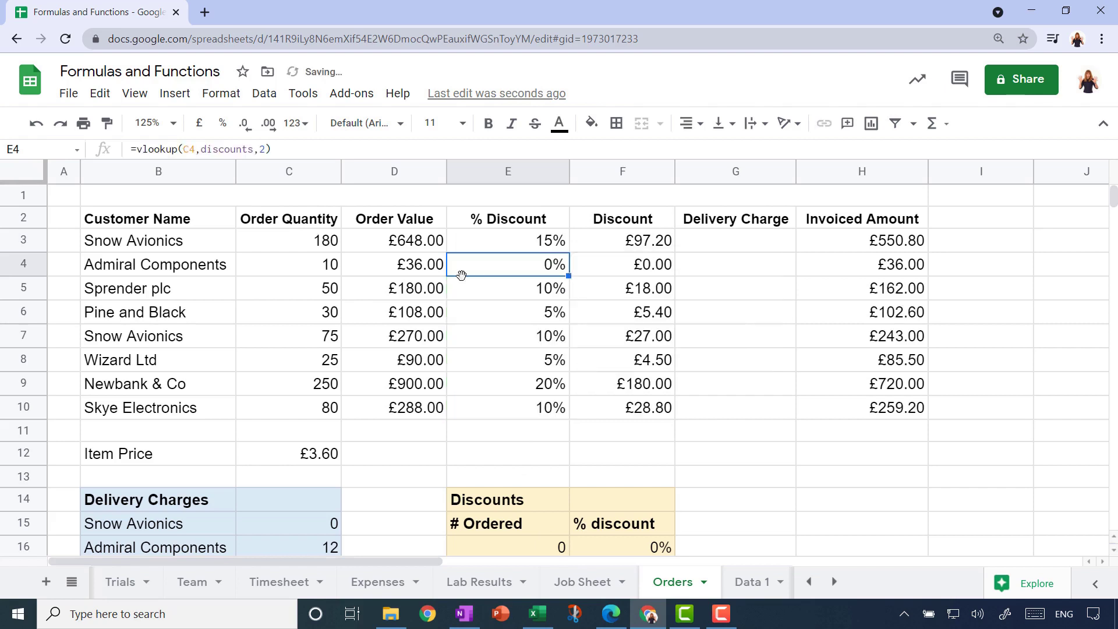
click(286, 249)
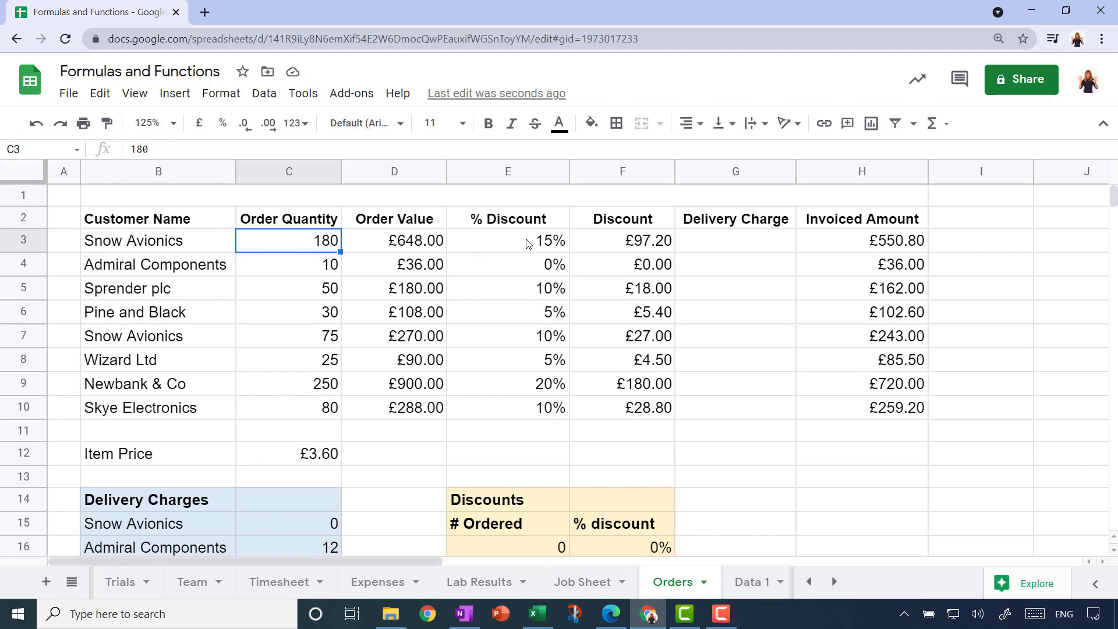
scroll(599, 355, down, 3)
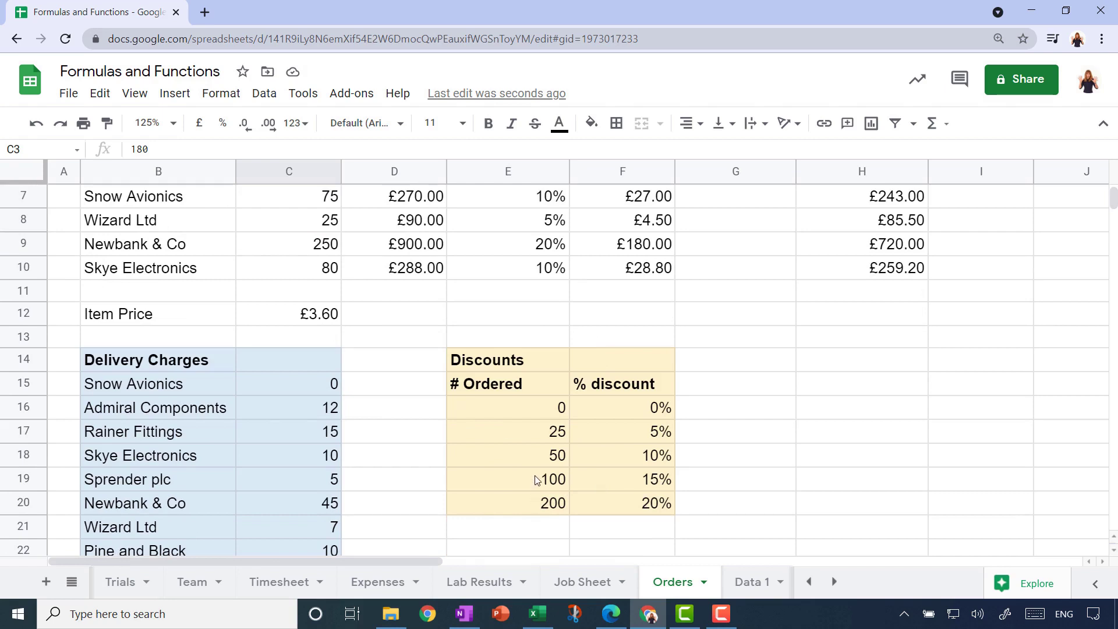
scroll(611, 484, up, 3)
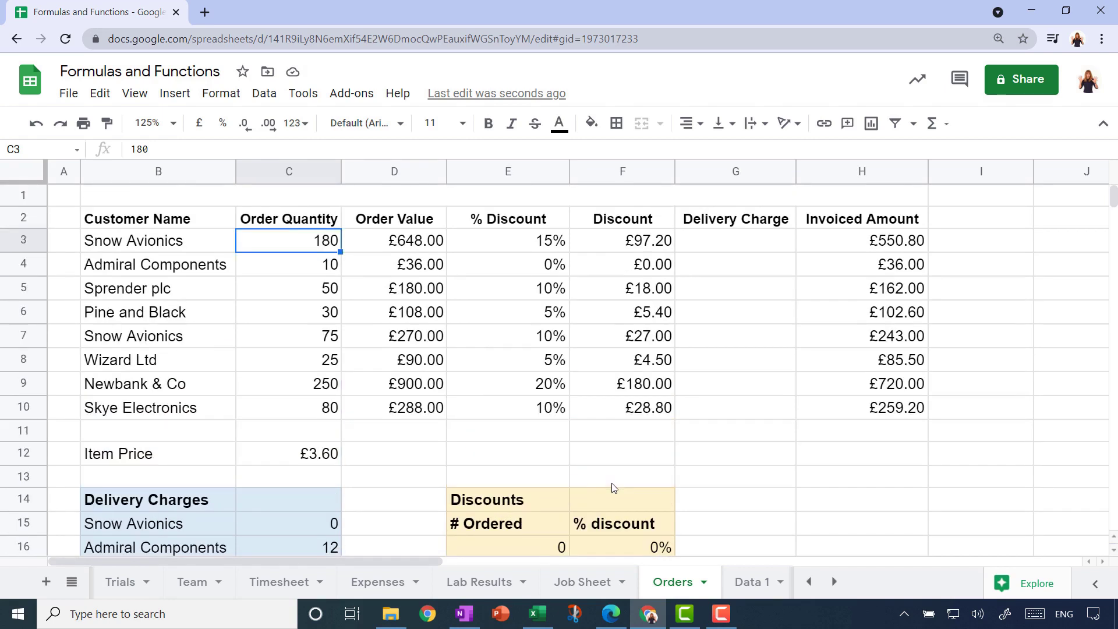
Step: Change Admiral Components' order quantity in C4 to 203, raising its discount to 20%
click(296, 271)
scroll(506, 436, down, 1)
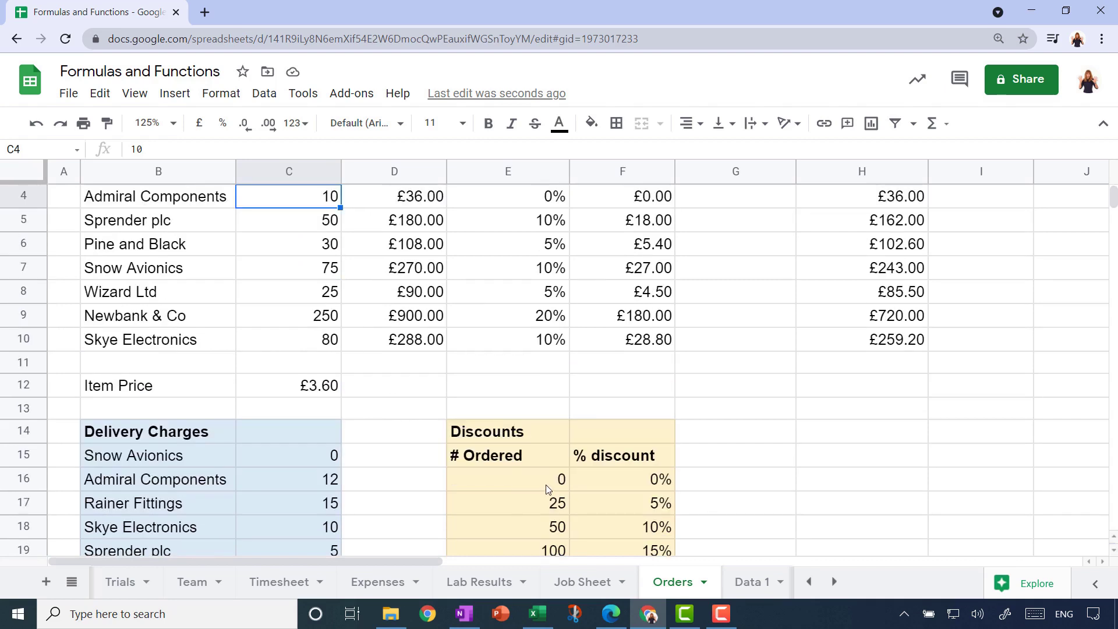
scroll(594, 426, up, 1)
click(518, 245)
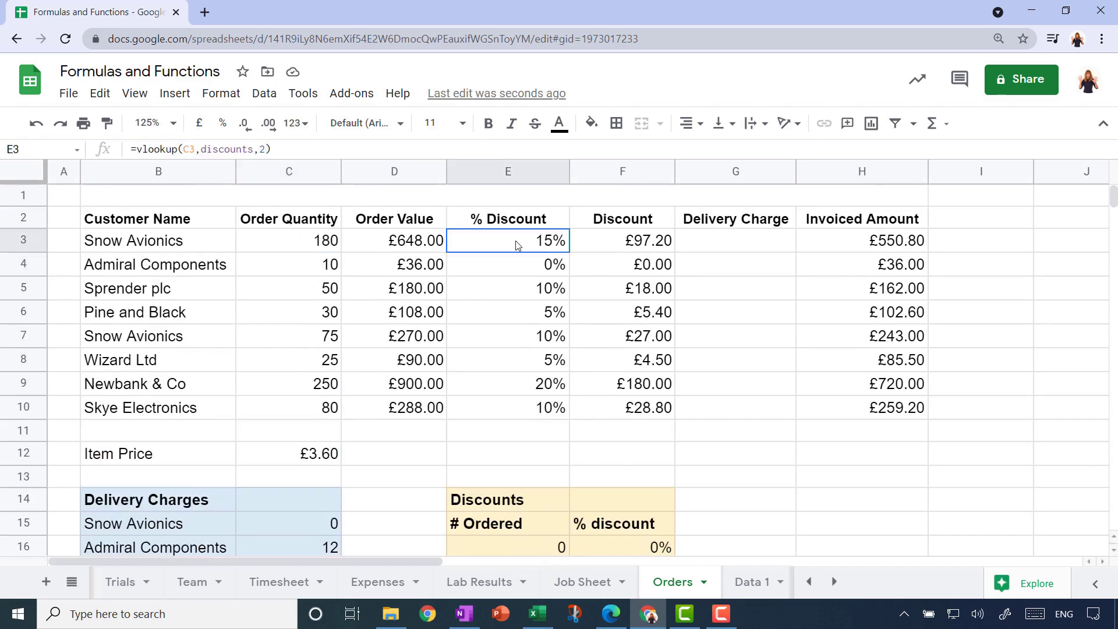
click(309, 269)
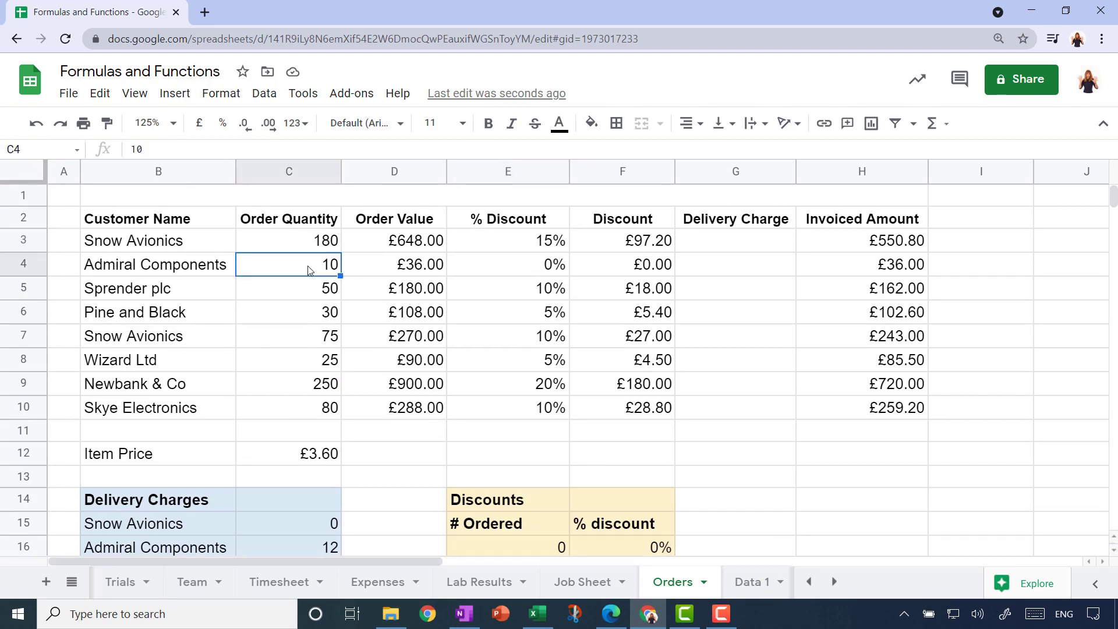
text(203)
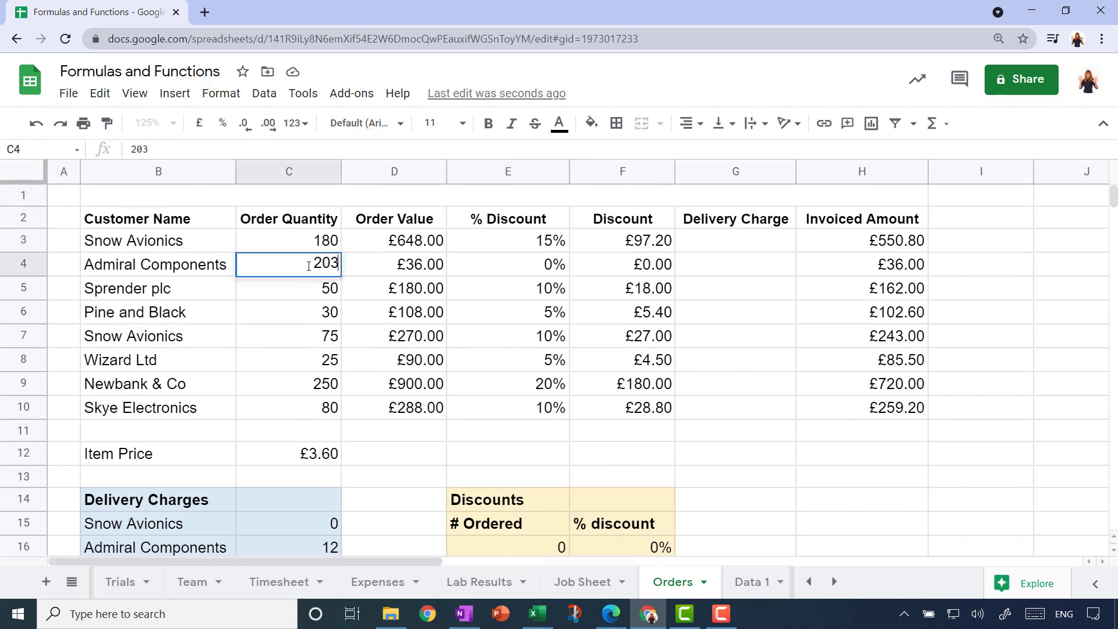
key(Return)
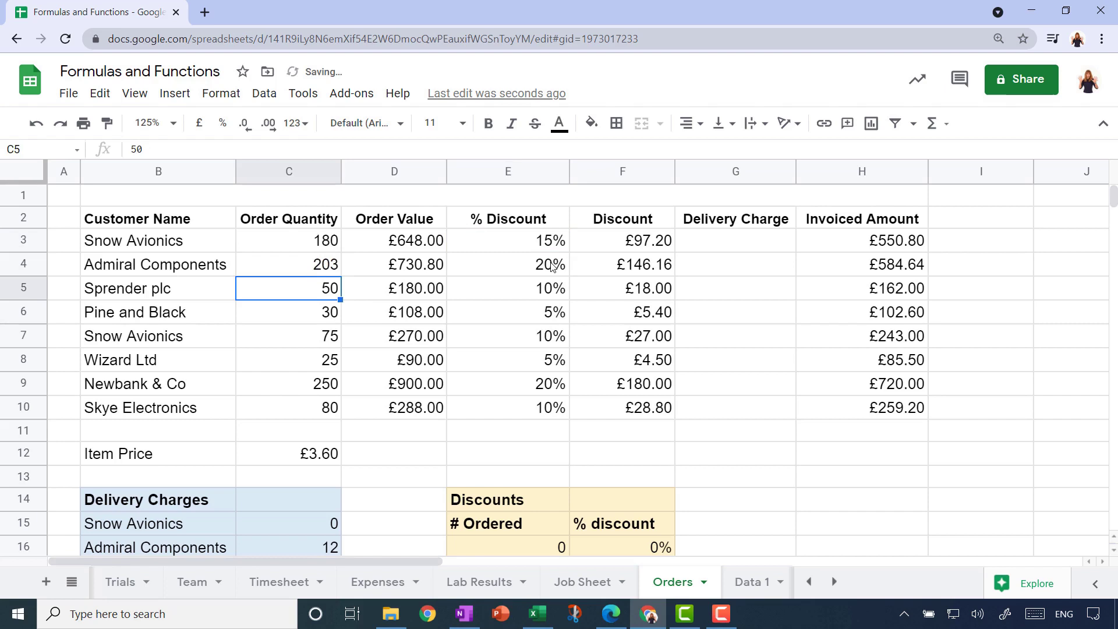
Step: Enter =VLOOKUP(B3,delivery,2) in G3, returning a delivery charge of 10
click(780, 247)
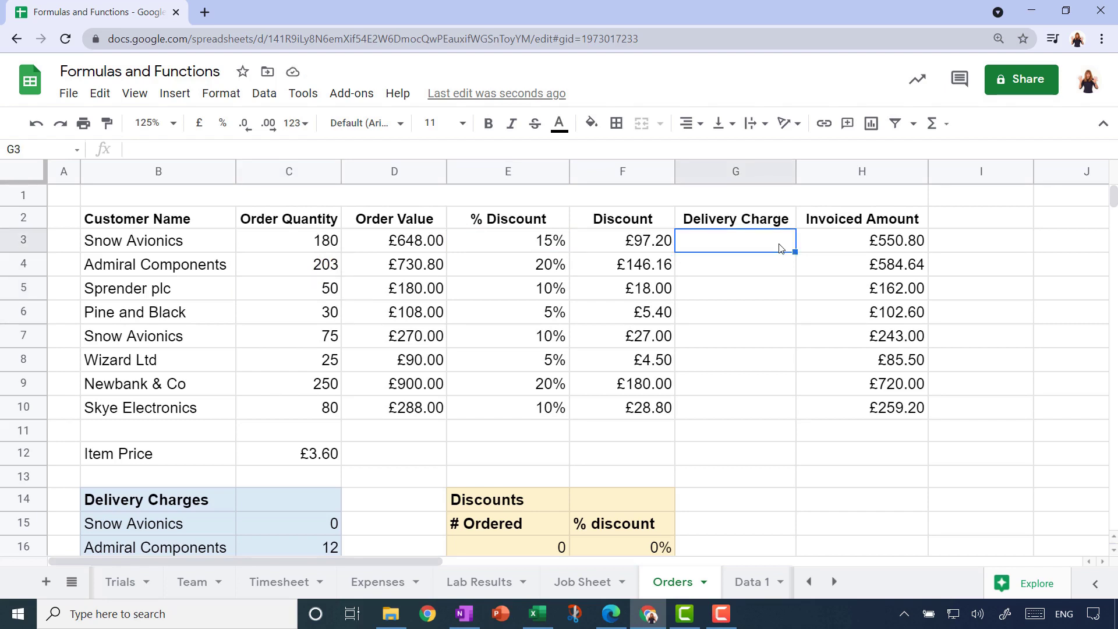
text(=vlookup()
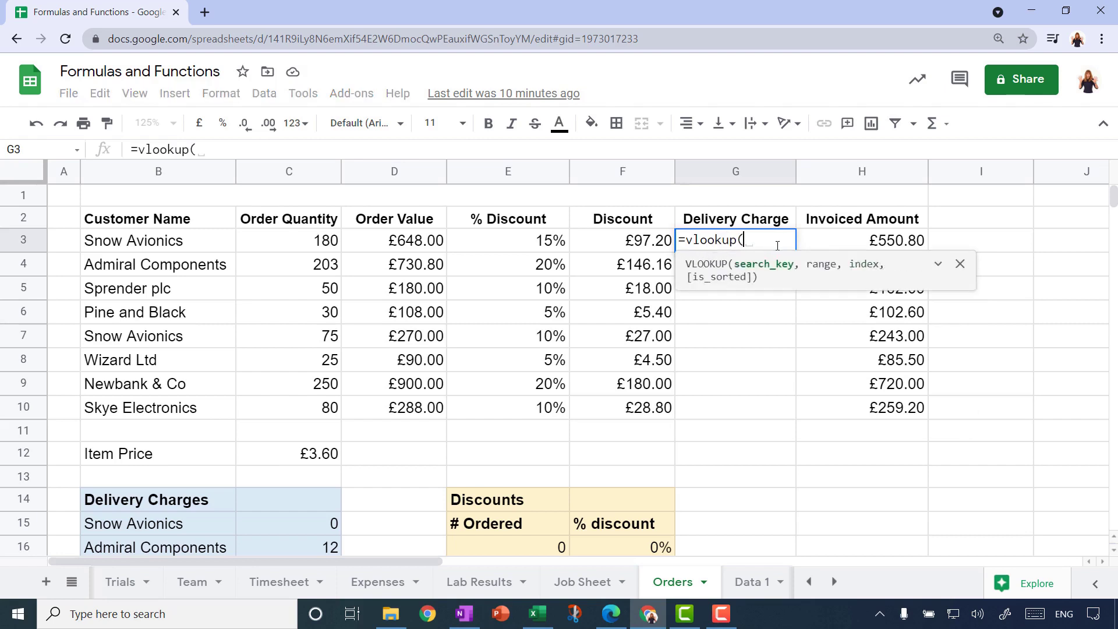
click(197, 251)
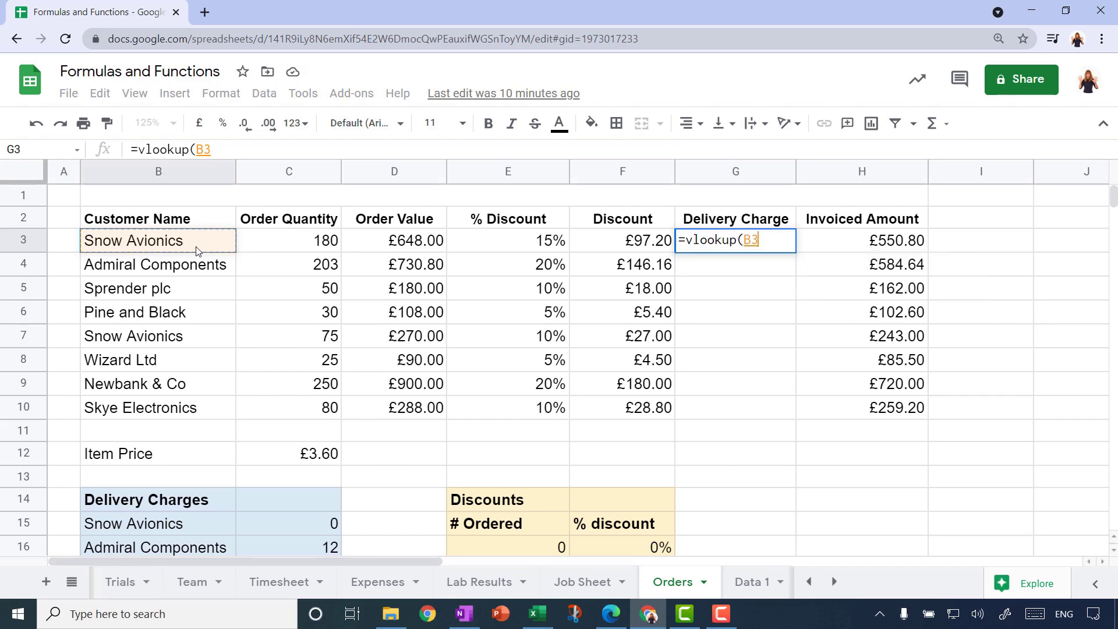
text(,)
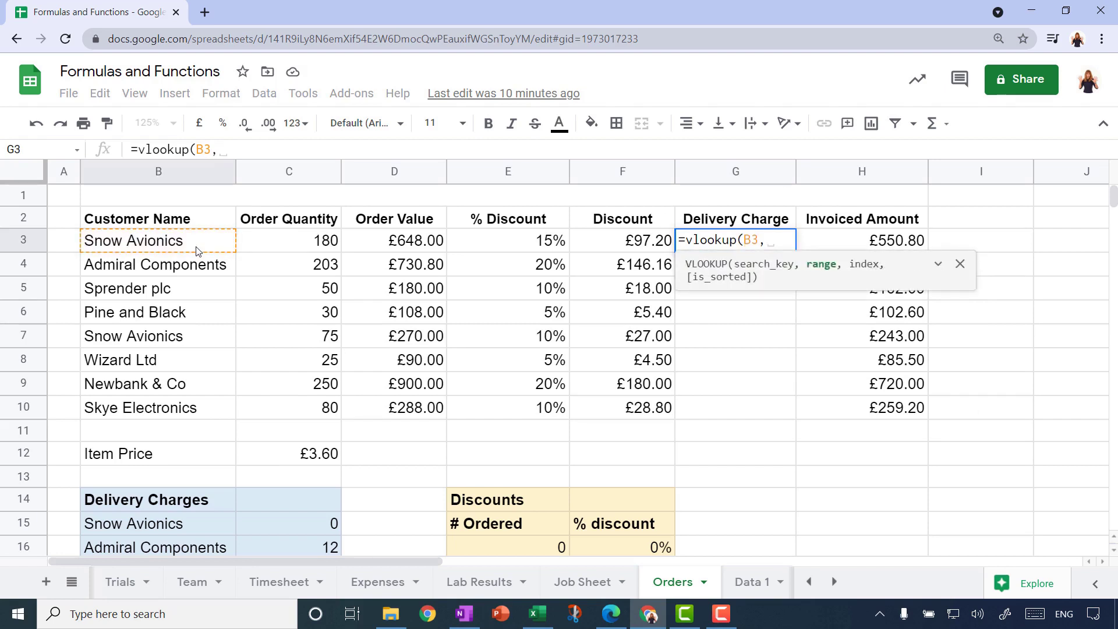
text(delivery)
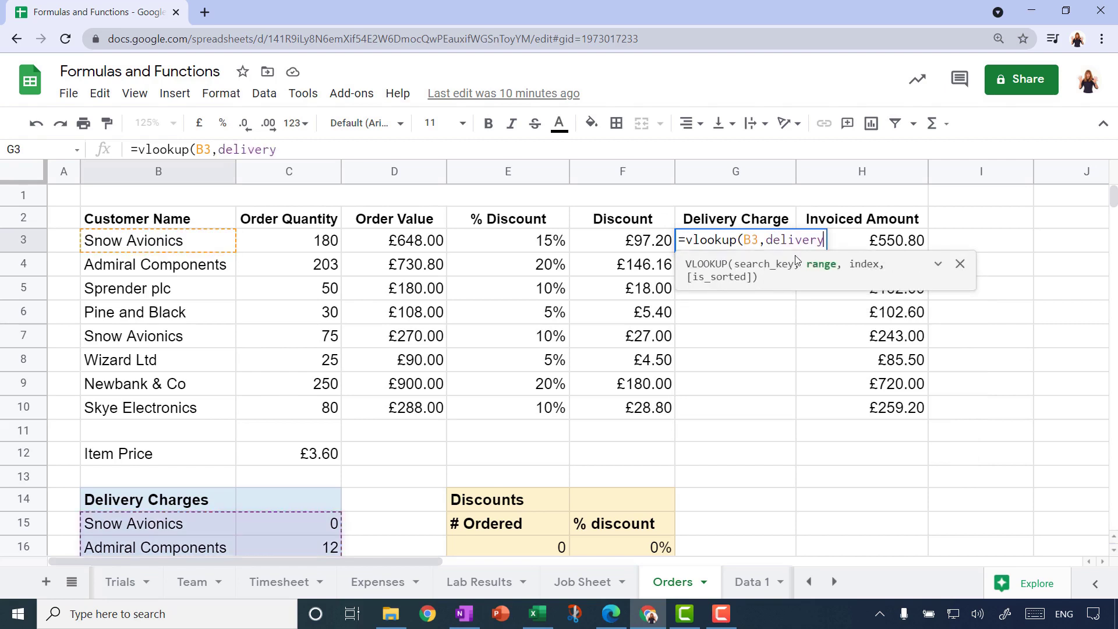
text(,)
scroll(278, 517, down, 1)
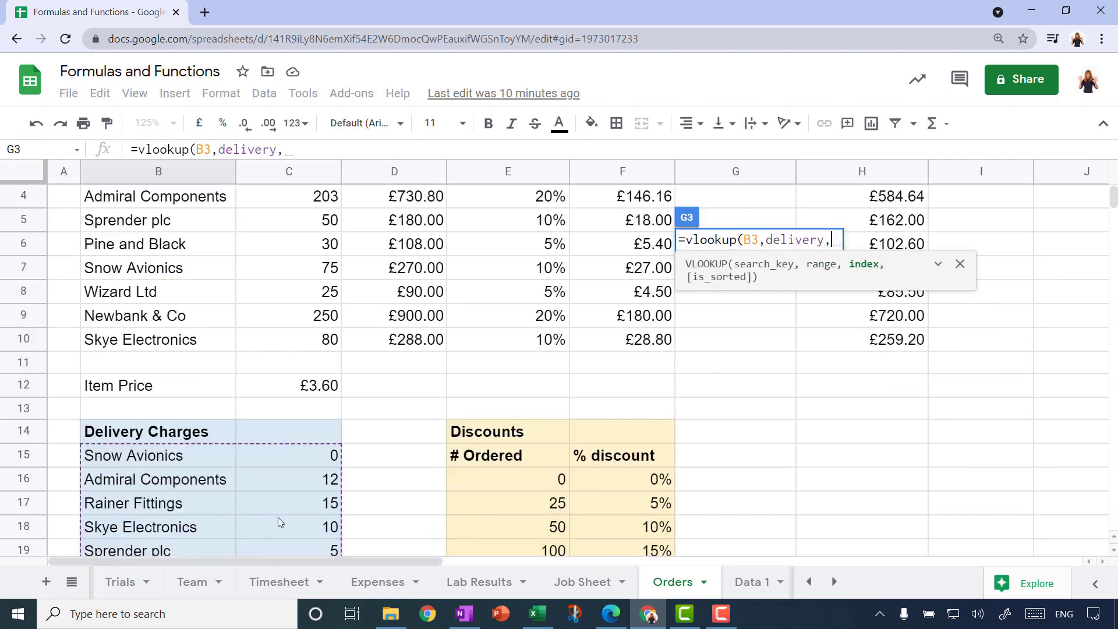
scroll(278, 517, down, 1)
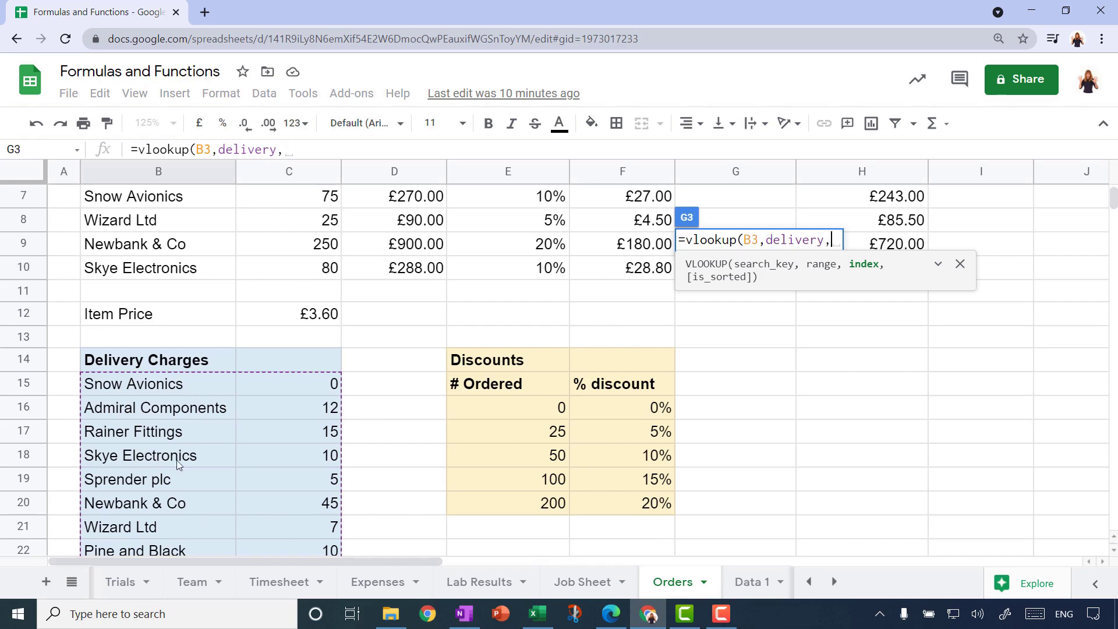
scroll(362, 441, up, 2)
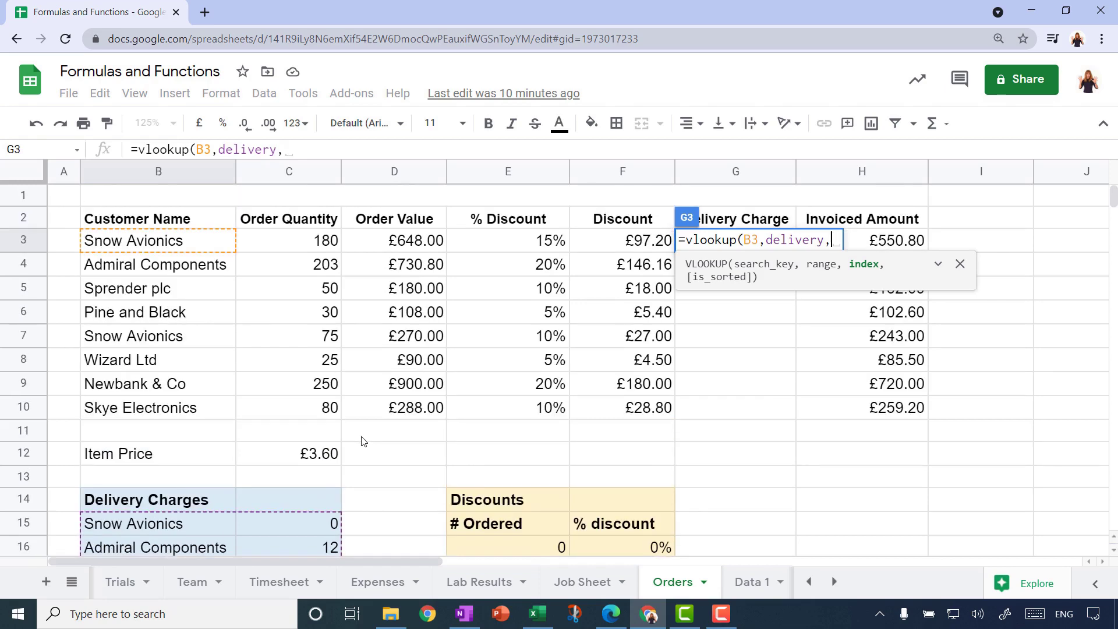
text(2)
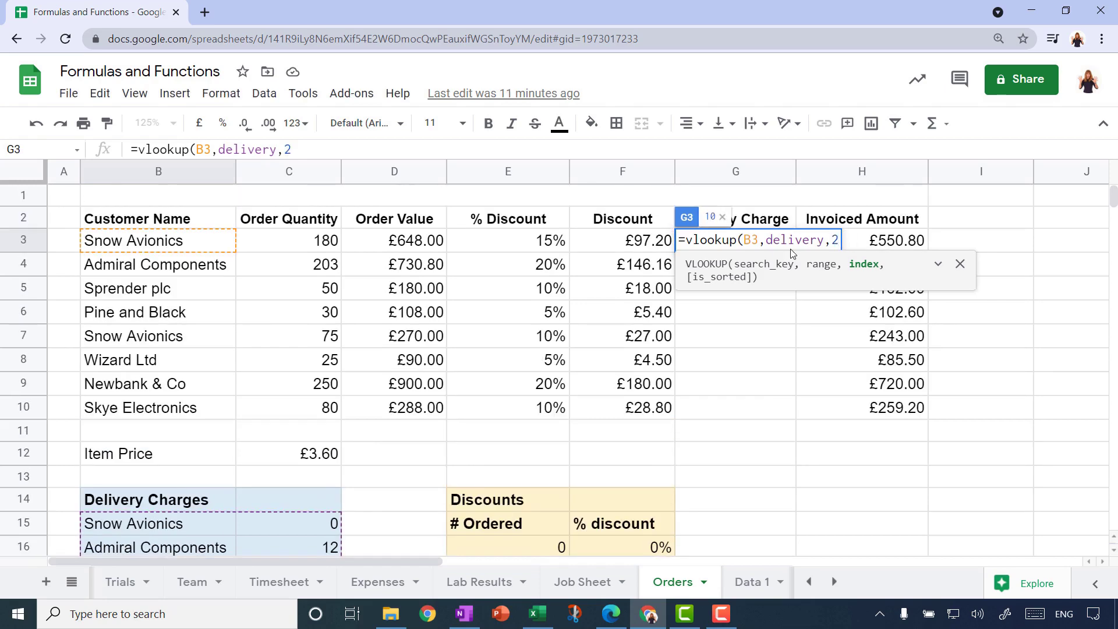
text())
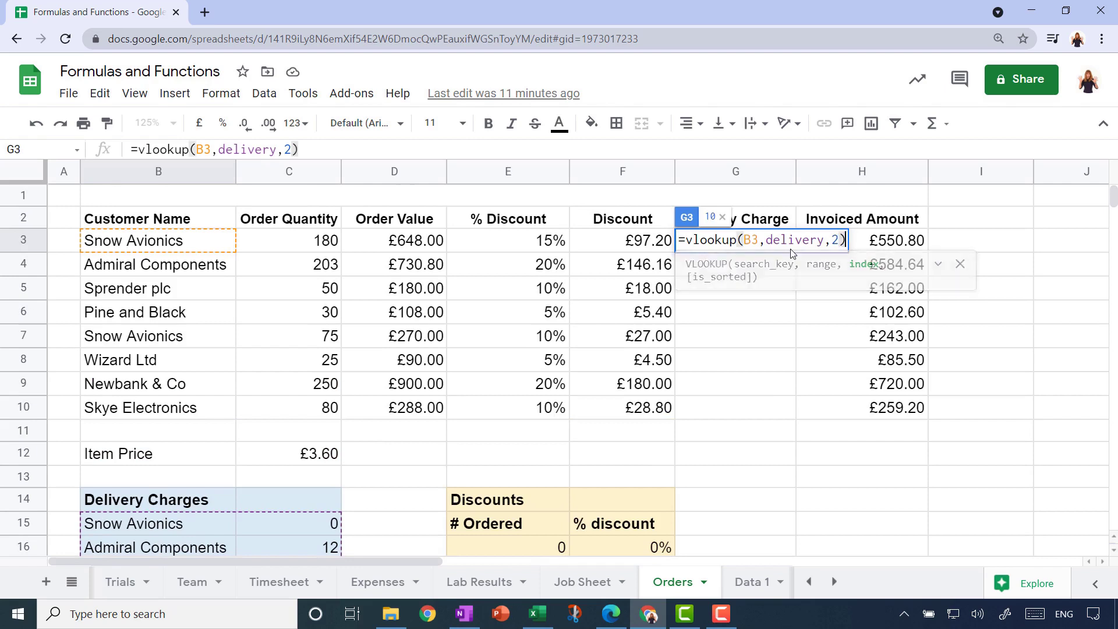
key(Return)
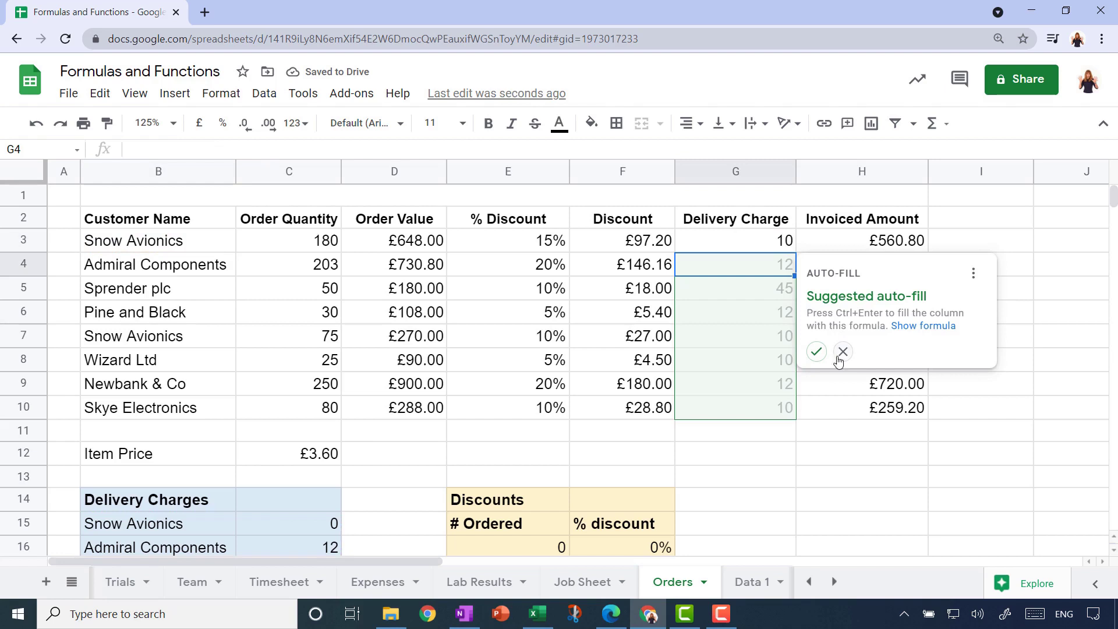
Step: Auto-fill the delivery lookup into G4:G10 and compare Snow Avionics' charge with the delivery table
click(816, 351)
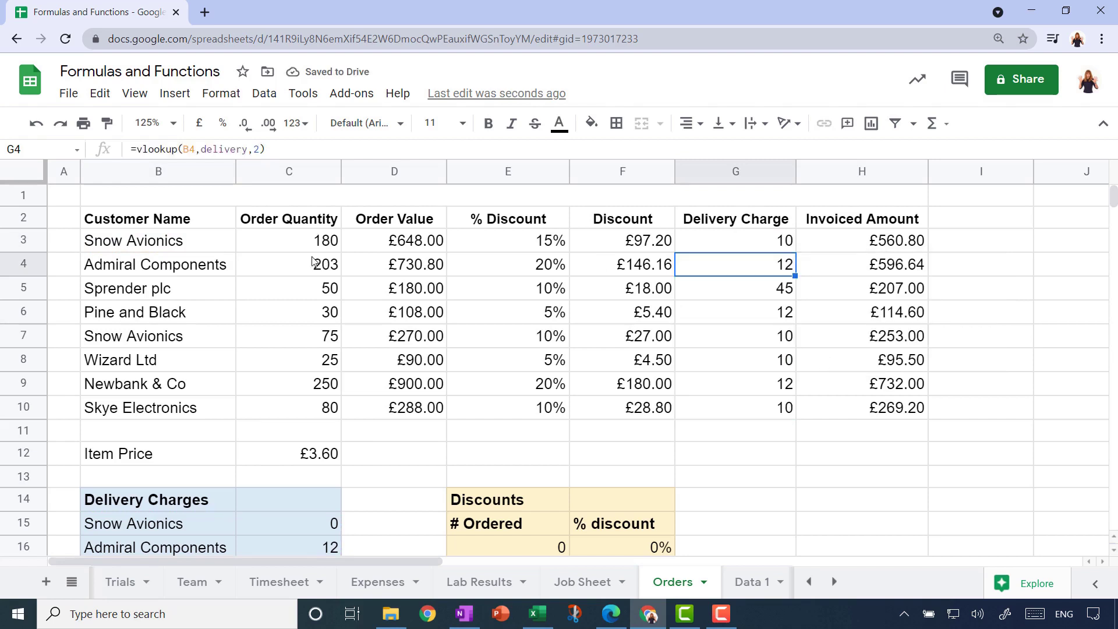
click(202, 242)
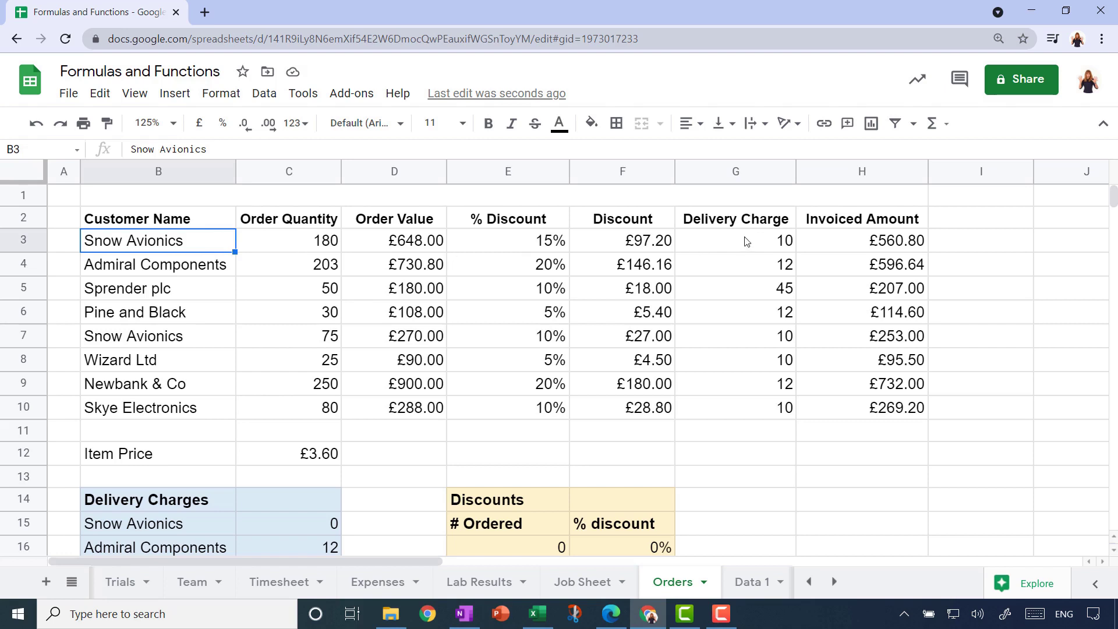
click(760, 246)
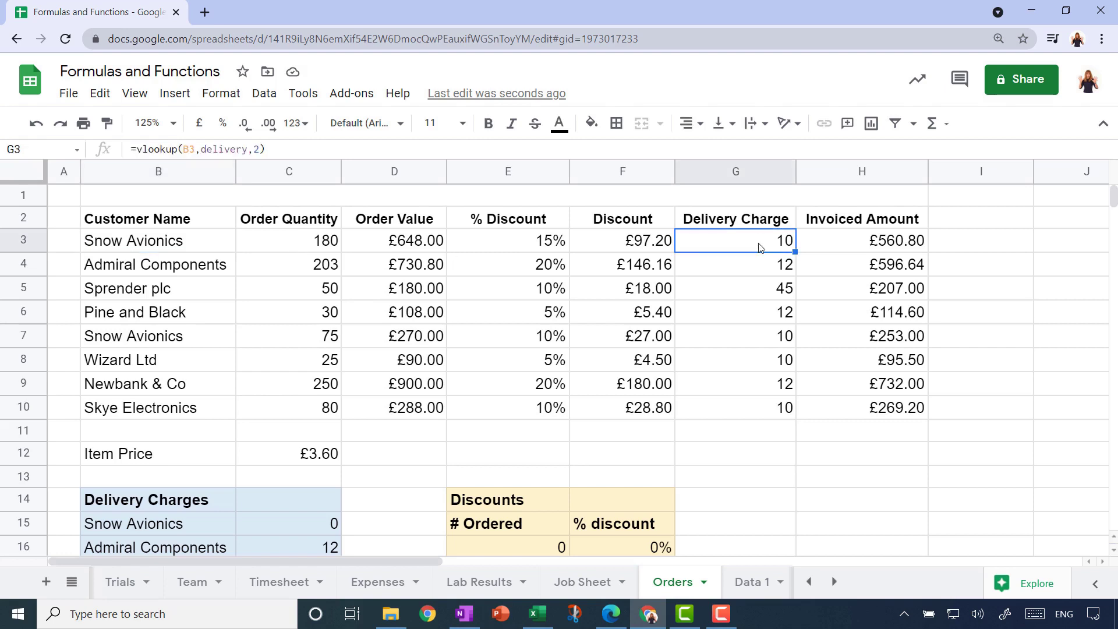
scroll(185, 540, down, 3)
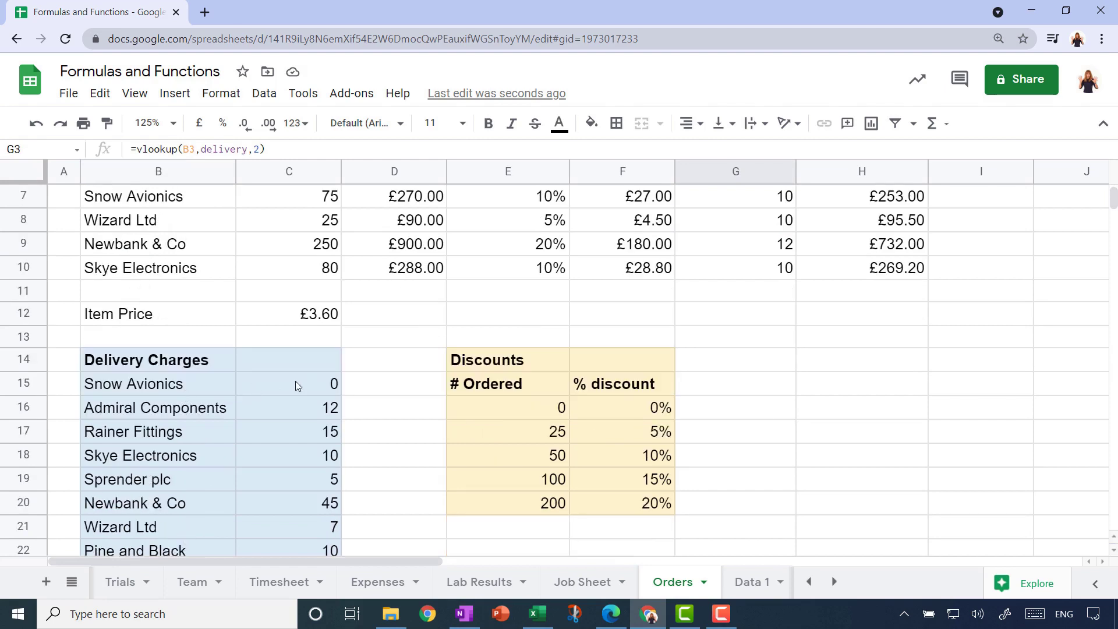
click(297, 385)
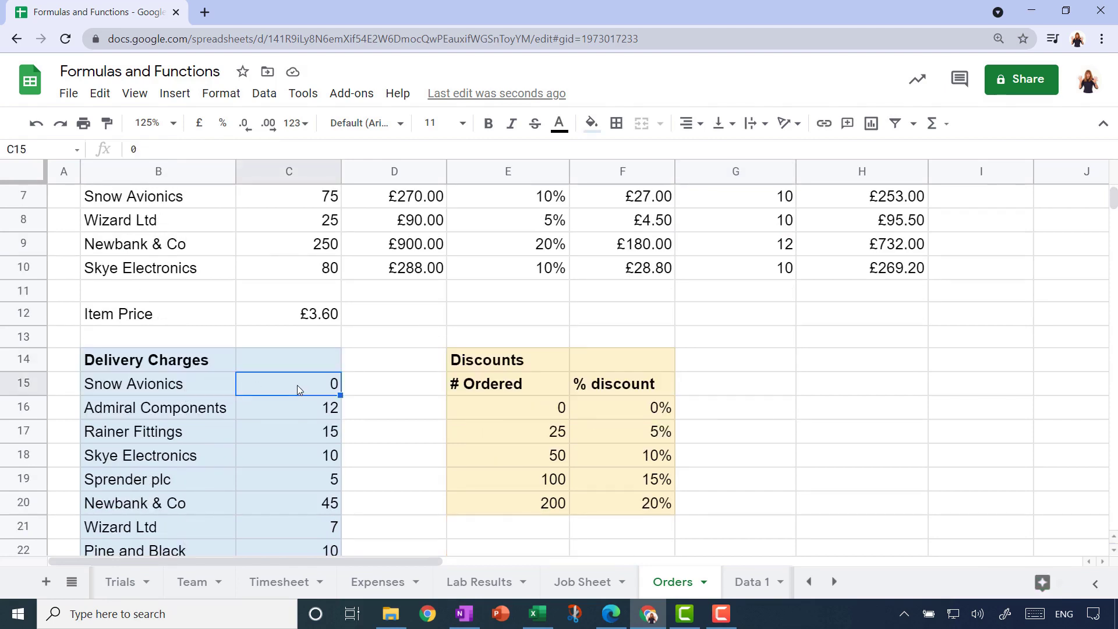
scroll(297, 385, up, 3)
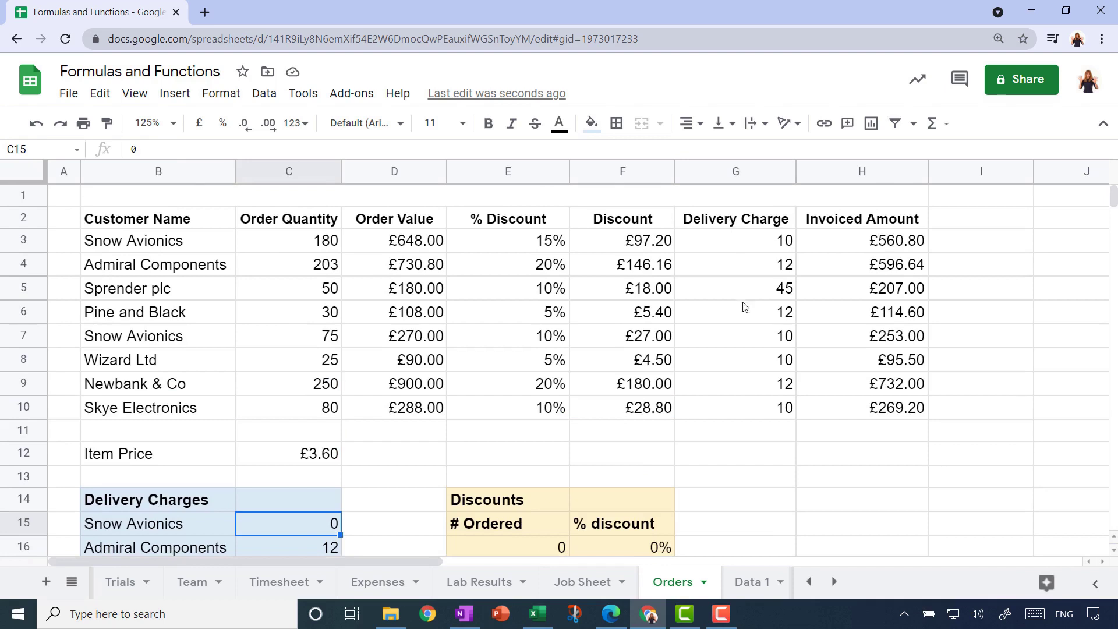
scroll(743, 307, down, 3)
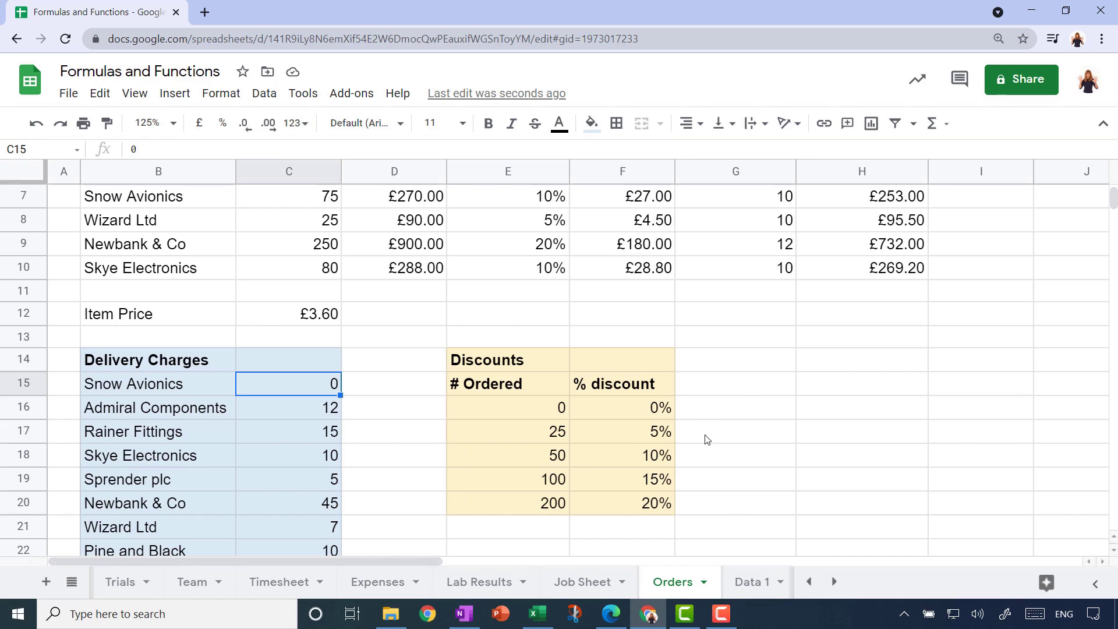
click(203, 456)
scroll(203, 456, down, 1)
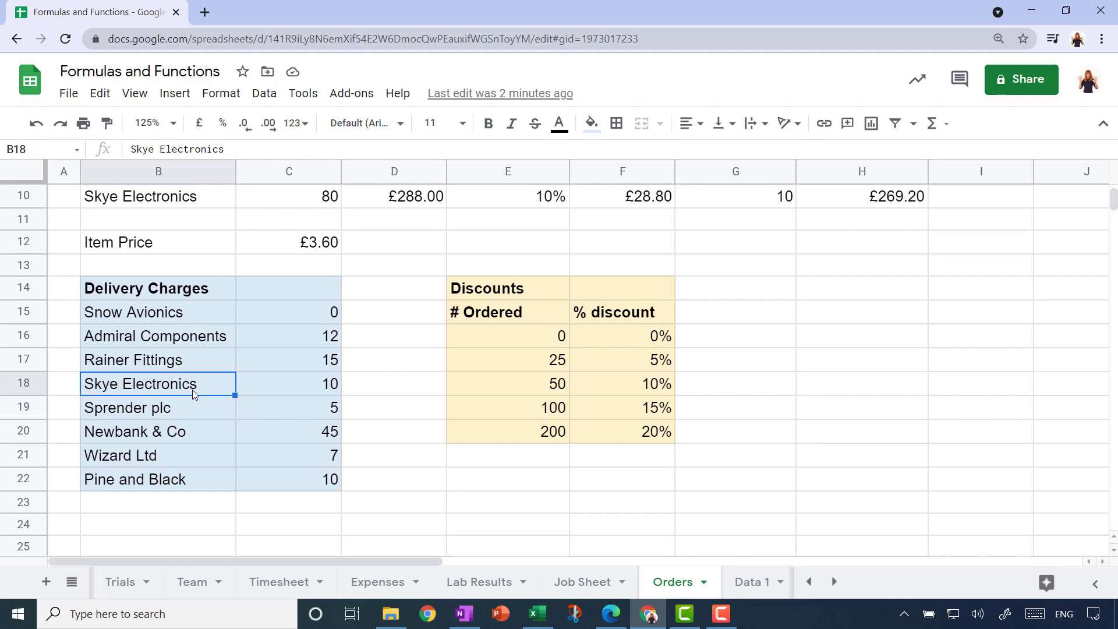
scroll(192, 390, up, 3)
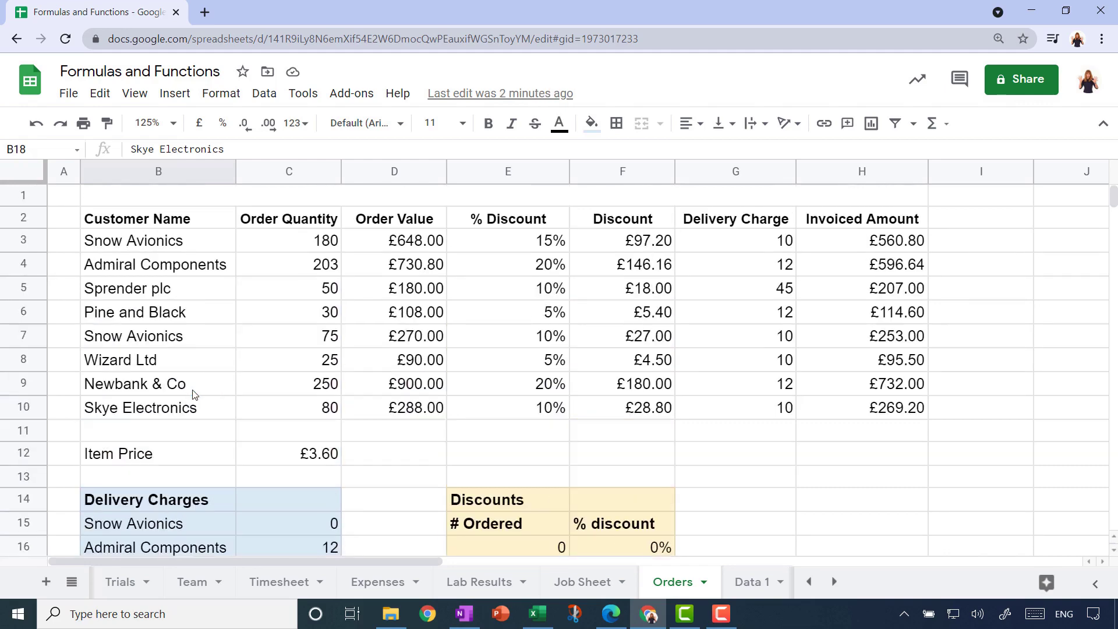
Step: Add FALSE as G3's fourth VLOOKUP argument, making Snow Avionics' delivery charge 0
click(695, 246)
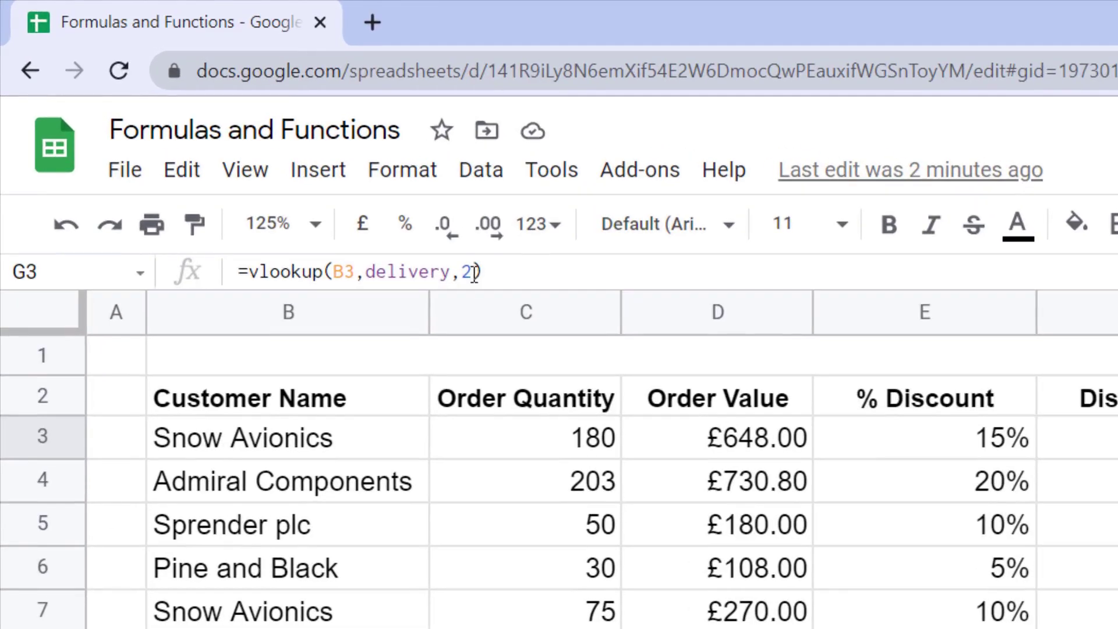
click(474, 273)
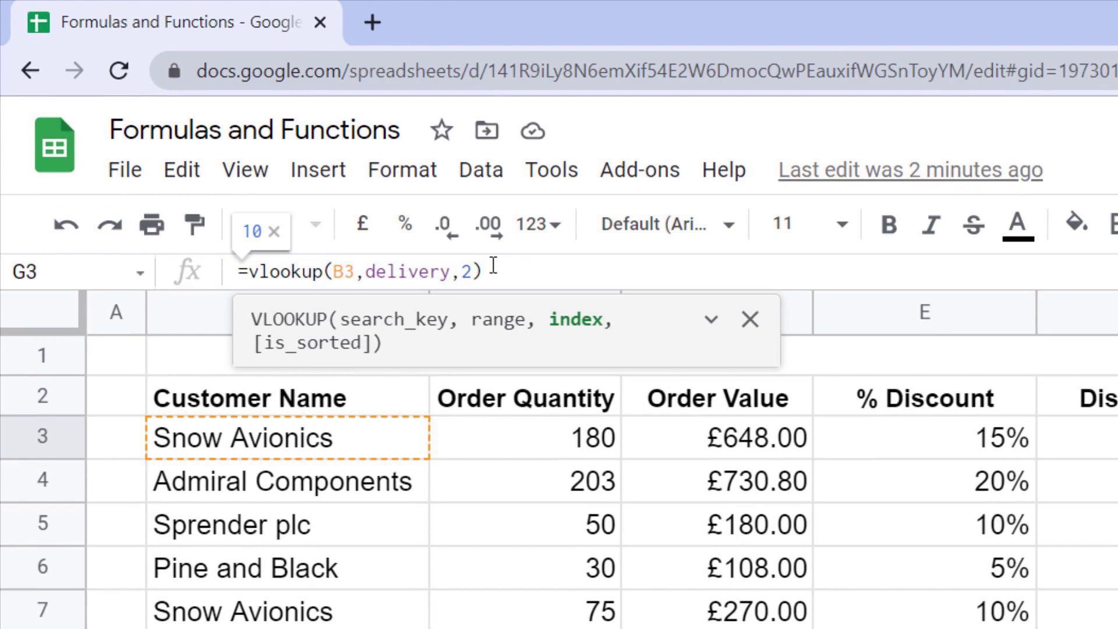
text(,fals)
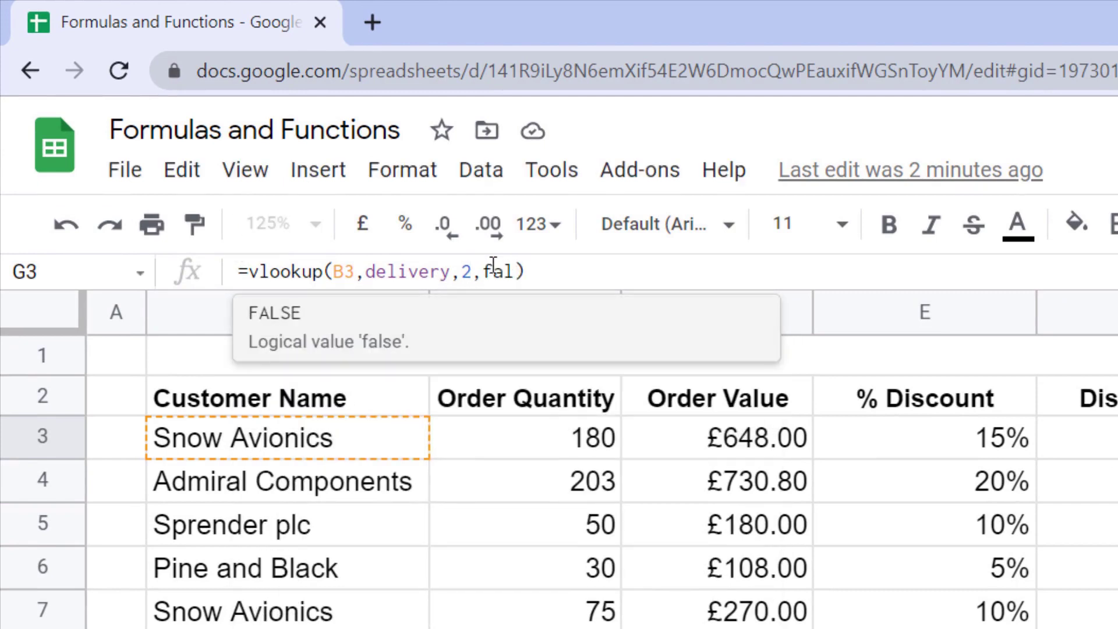
text(e)
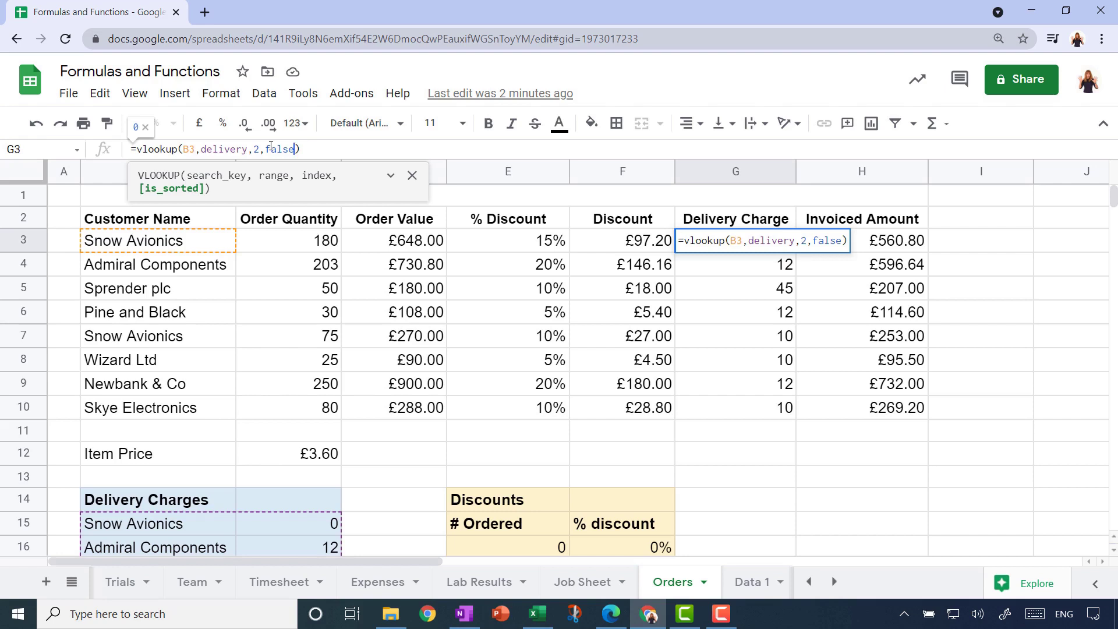
key(Return)
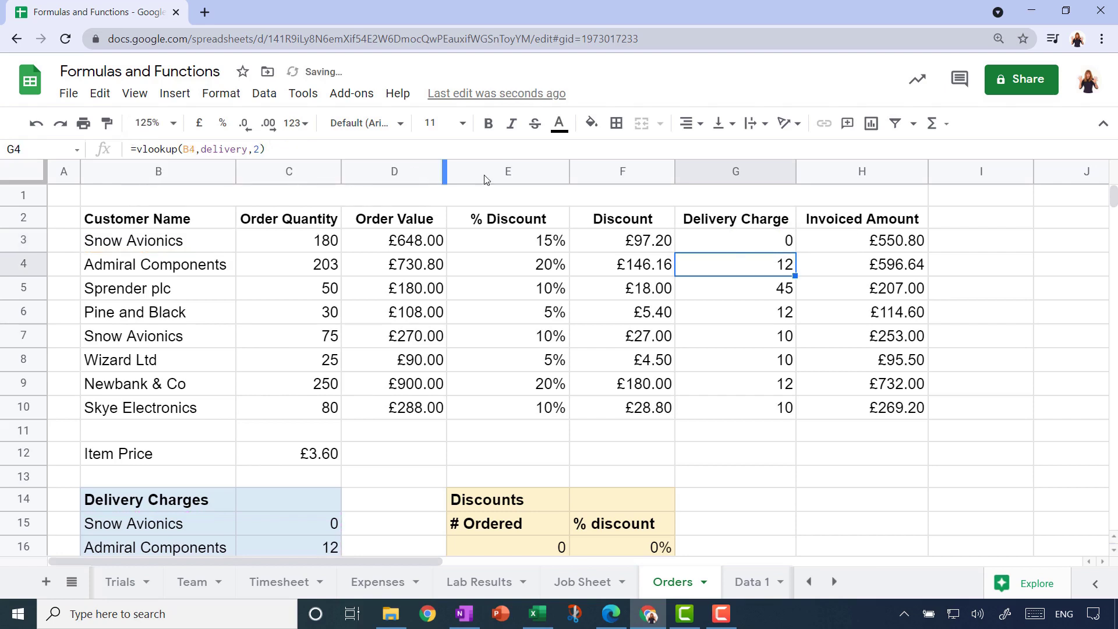
click(735, 247)
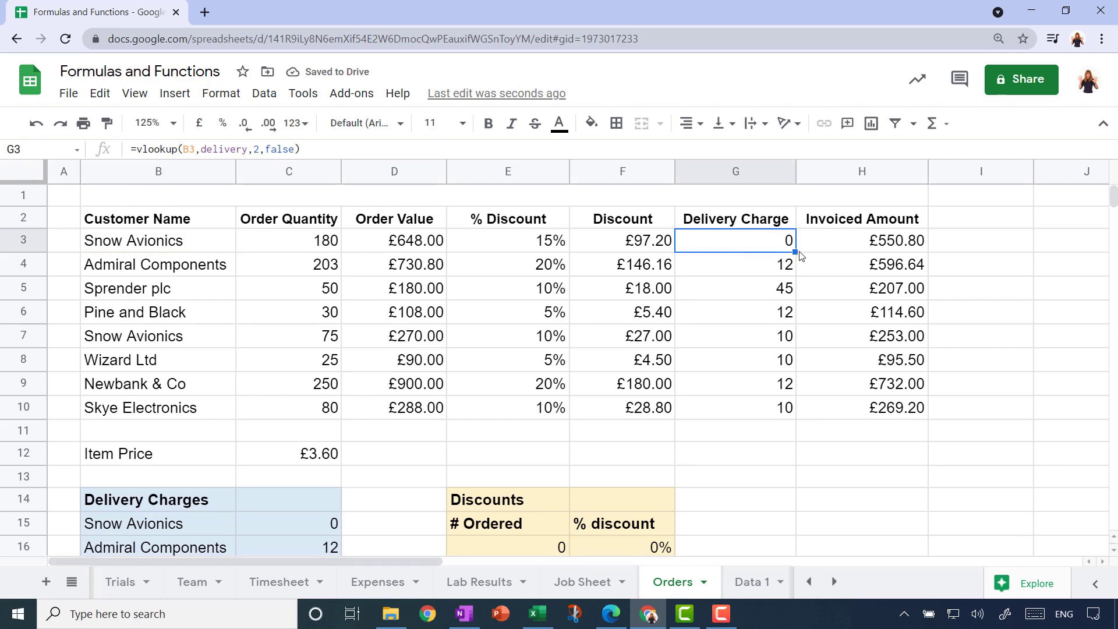
Step: Copy G3's exact-match lookup down to G10 and spot-check the formulas in G6 and G7
drag(795, 252, 792, 408)
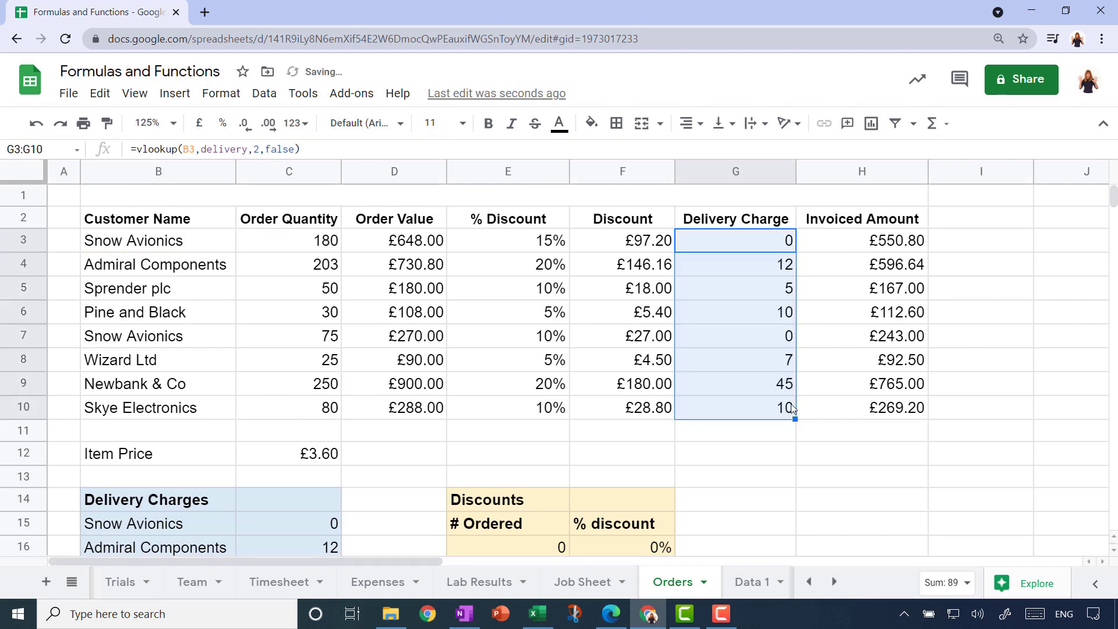
click(746, 340)
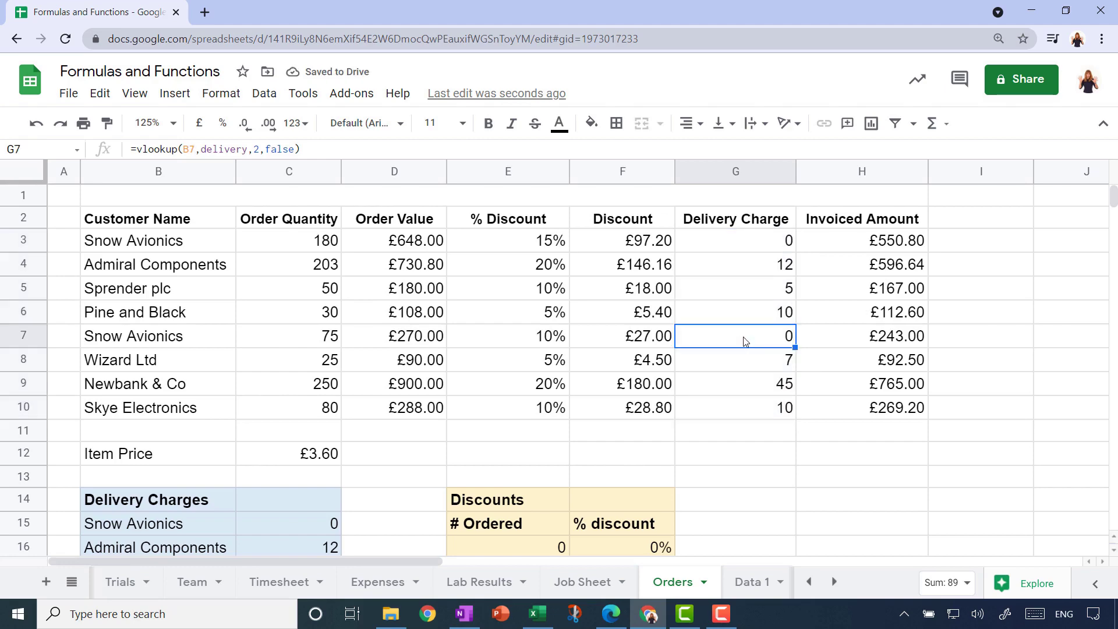
click(737, 316)
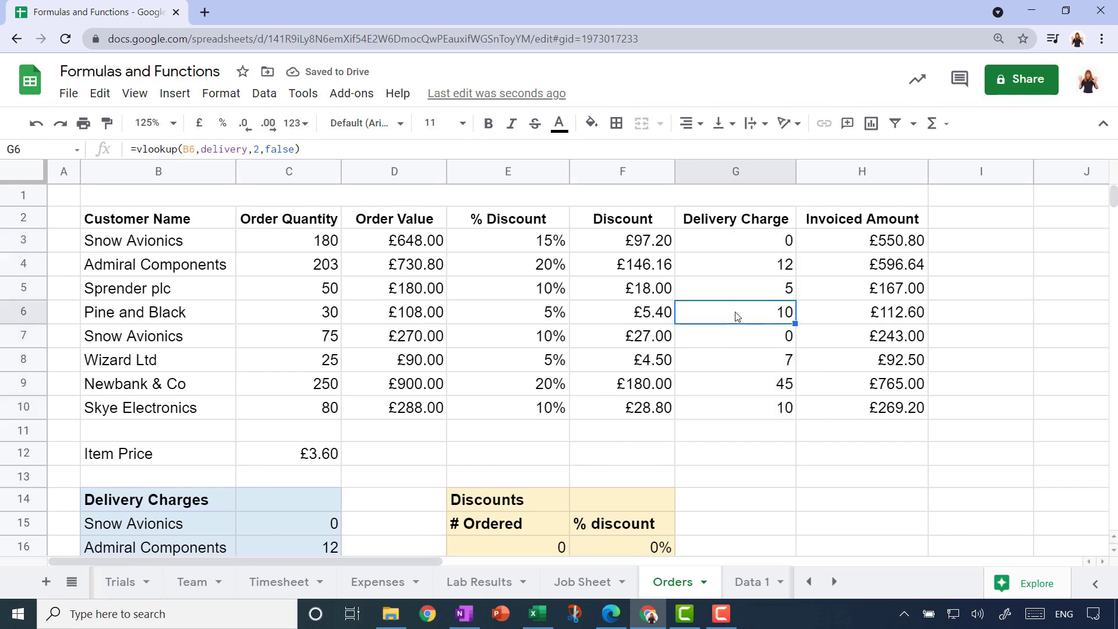
scroll(174, 483, down, 2)
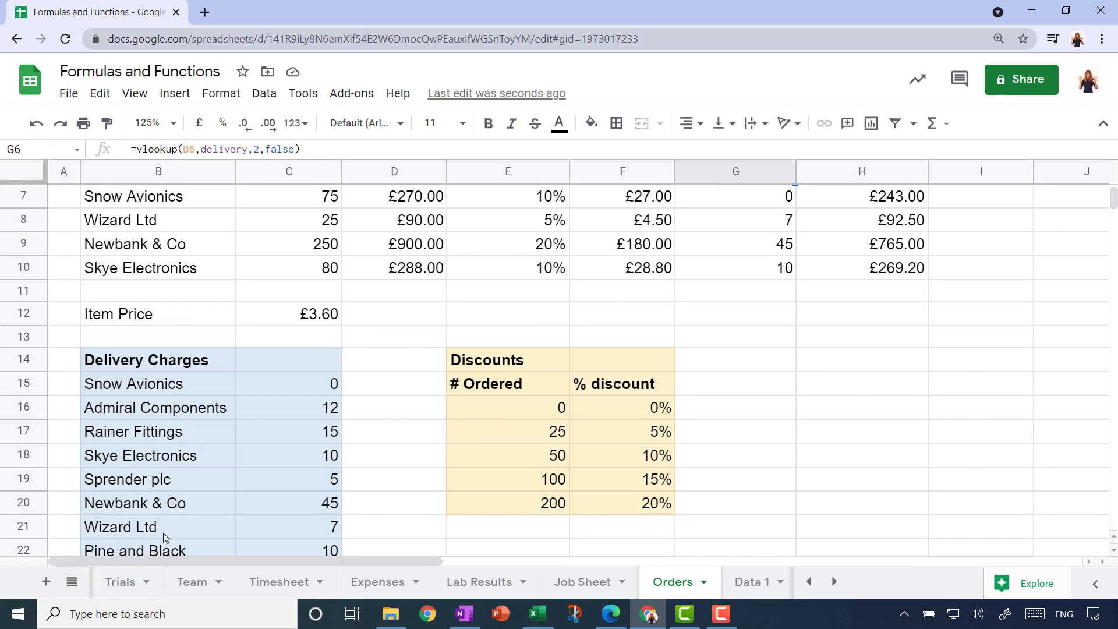
scroll(163, 533, down, 1)
scroll(599, 472, up, 3)
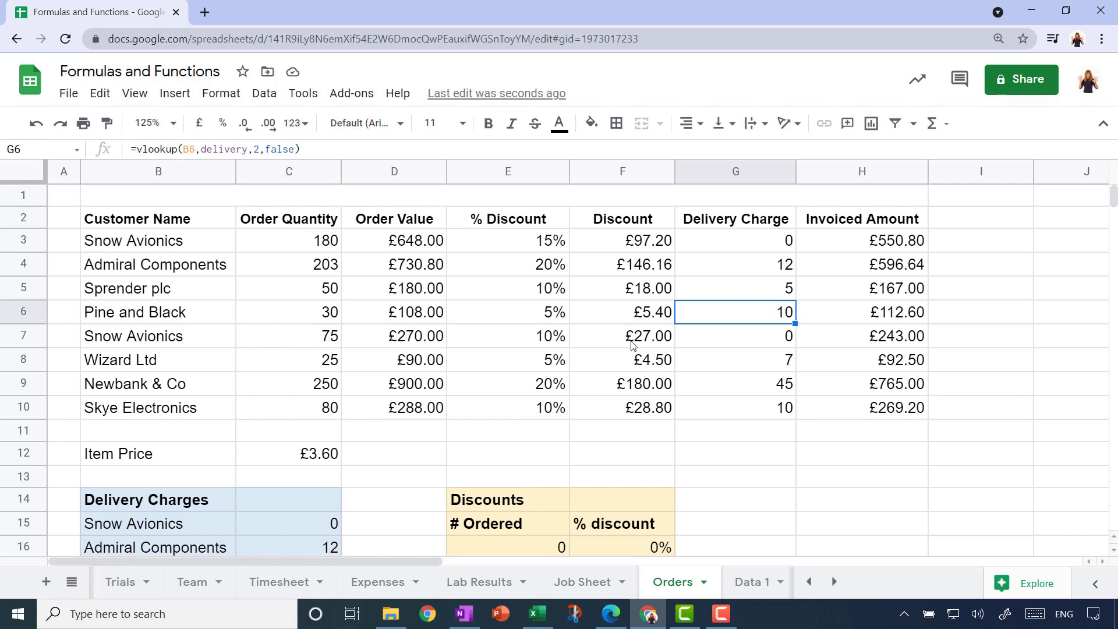
click(264, 100)
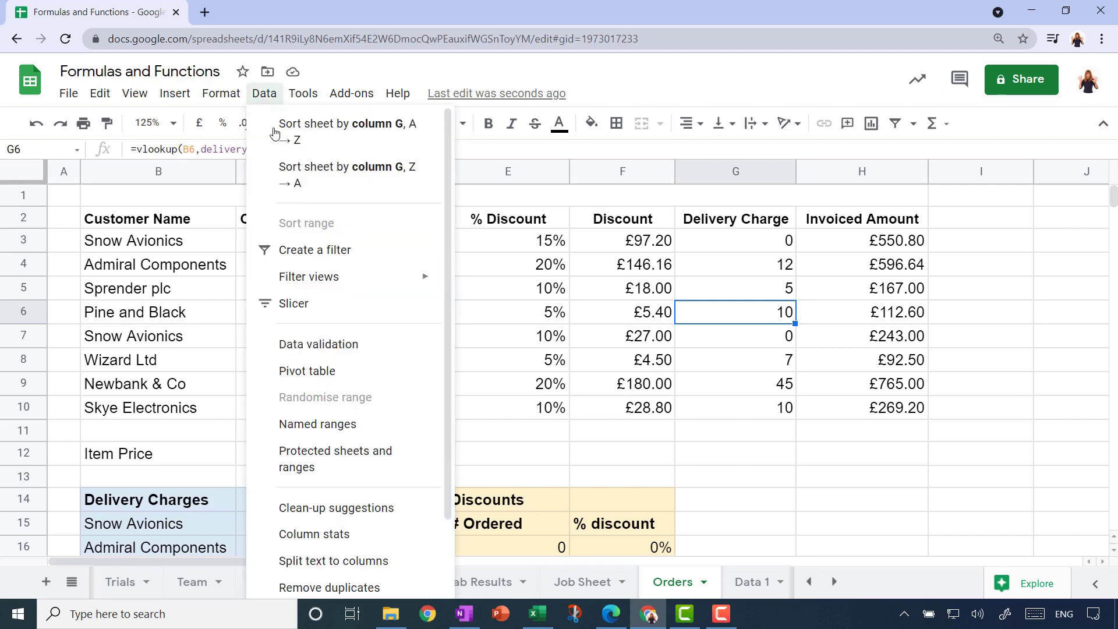
click(385, 391)
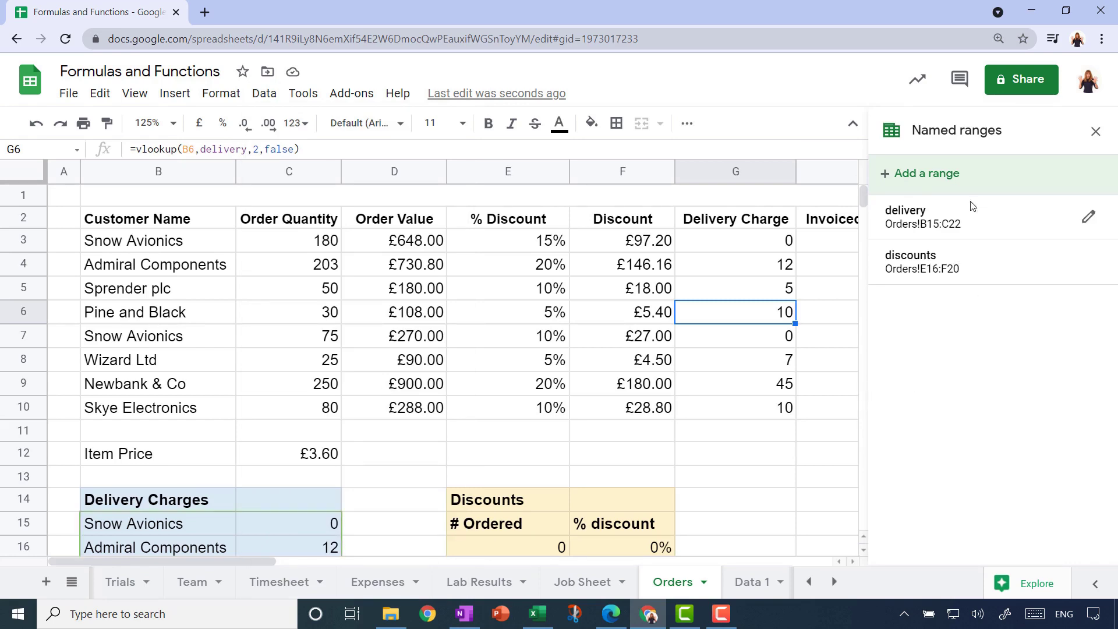
mouse_move(982, 223)
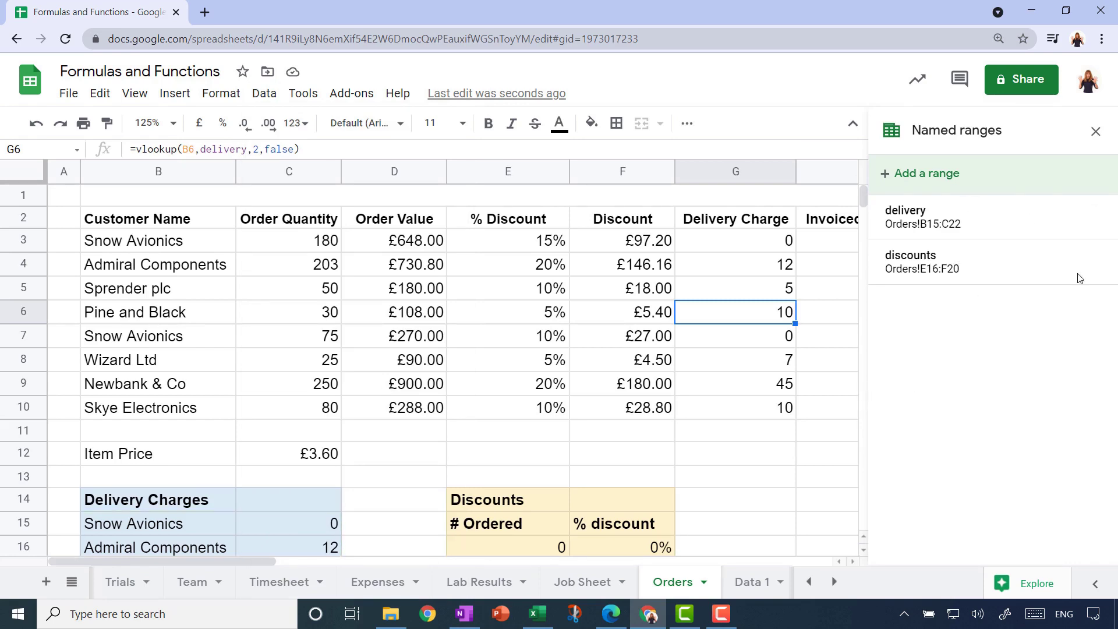
click(1095, 132)
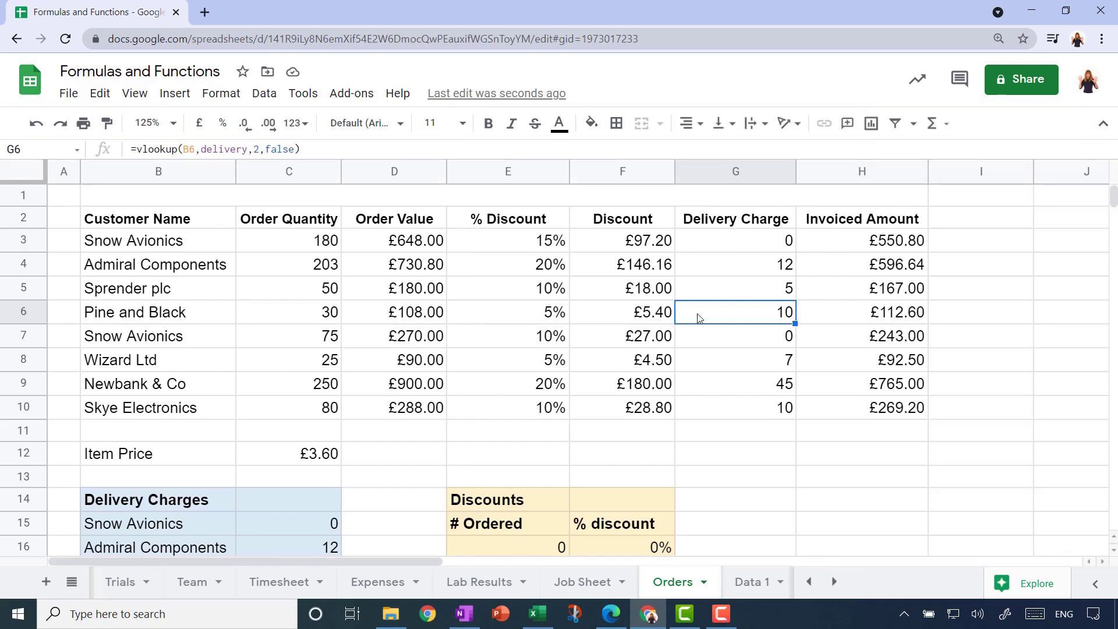